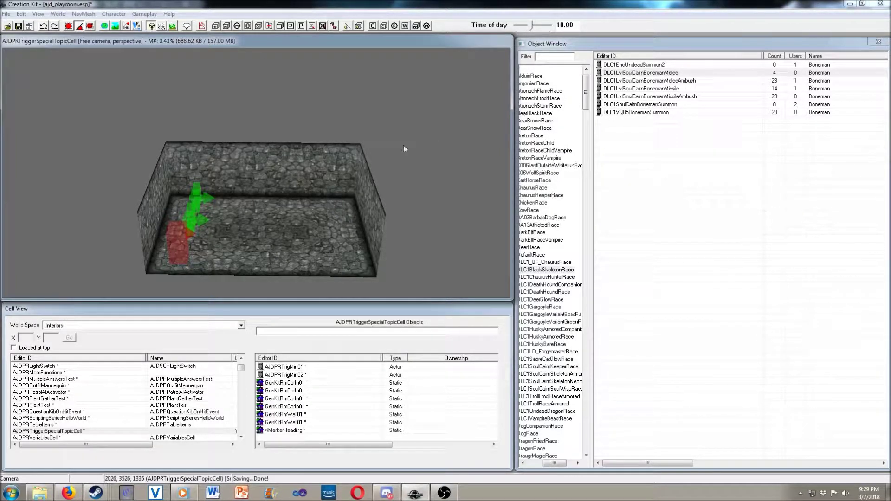
Step: Inspect the room and its red marker, then bring up the trigger Select Form list
left_click(170, 252)
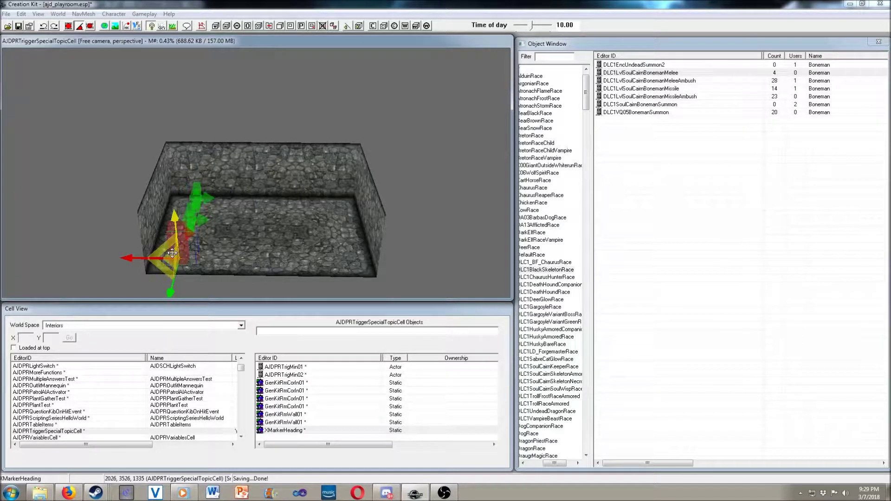
scroll(319, 224, "up", 5)
middle_click_drag(319, 223, 299, 247, "shift")
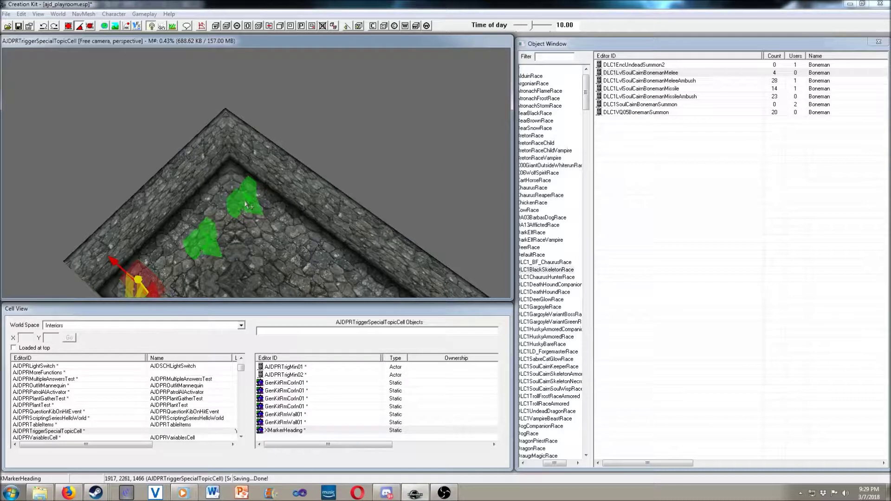
key("d")
left_click(672, 72)
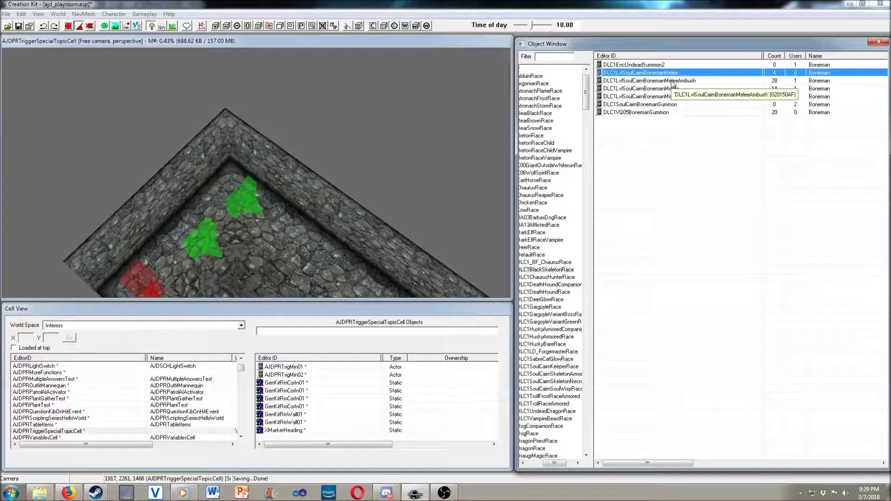
left_click(169, 288)
mouse_move(169, 289)
middle_mouse_down()
mouse_move(257, 256)
mouse_move(249, 260)
middle_mouse_up()
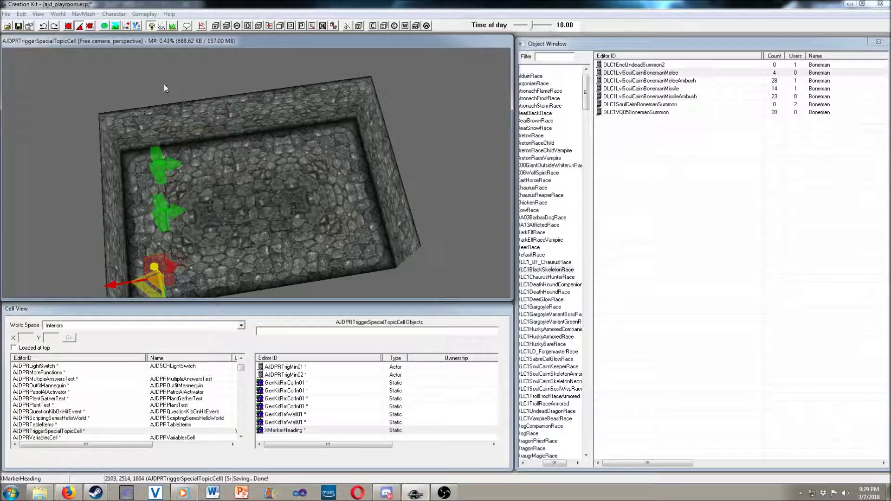
left_click(217, 28)
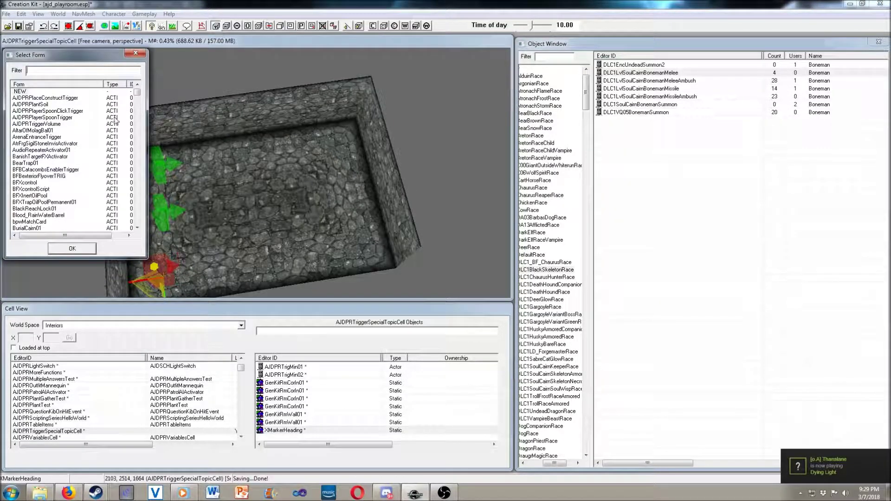
Step: Choose the AJDPRTriggerVolume form and create the trigger box in the room
left_click(46, 125)
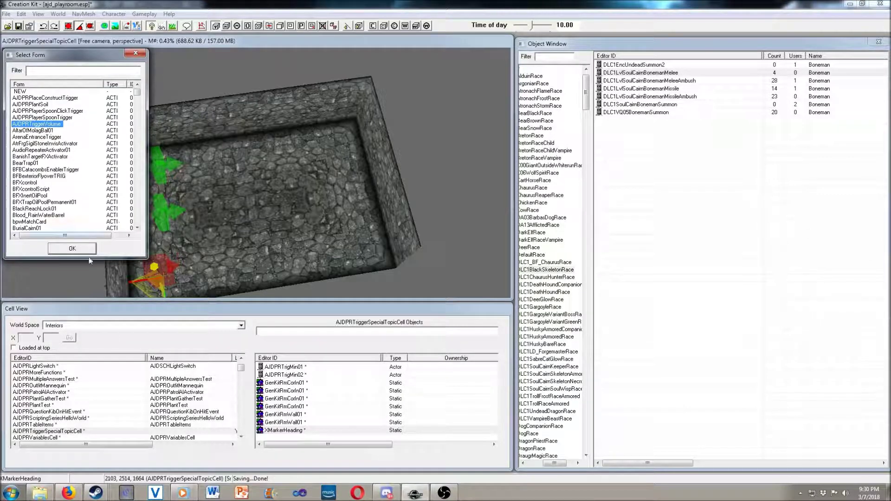
left_click(78, 250)
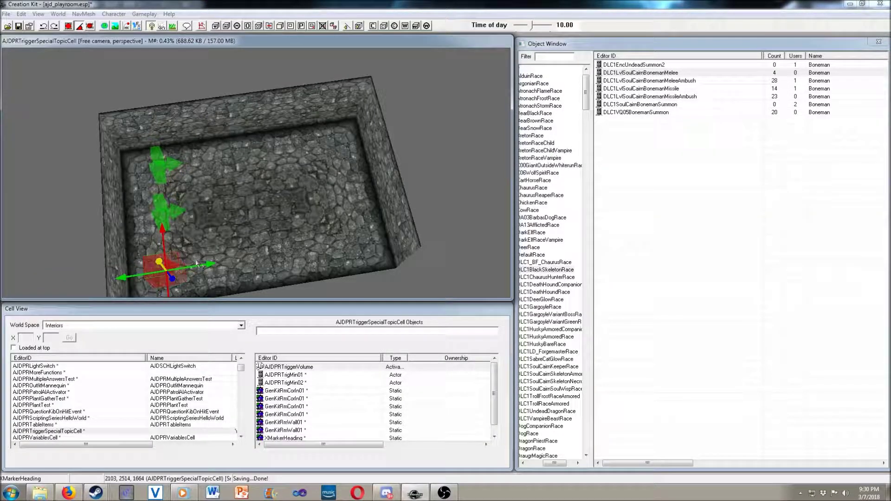
Step: Centre on the trigger and stretch it into a long box across the room
mouse_move(184, 248)
middle_mouse_down("shift")
mouse_move(168, 256)
mouse_move(256, 170)
mouse_move(291, 175)
middle_mouse_up("shift")
key("f")
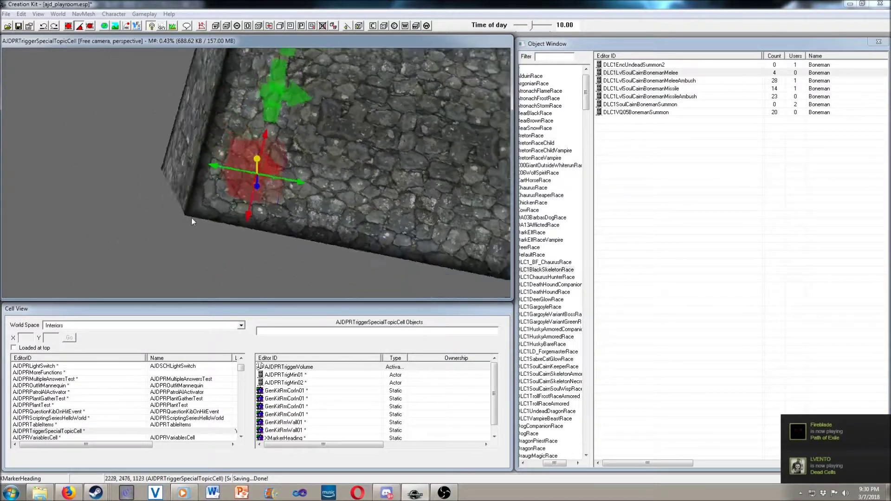
mouse_move(292, 174)
left_mouse_down()
mouse_move(492, 137)
mouse_move(317, 99)
mouse_move(401, 102)
left_mouse_up()
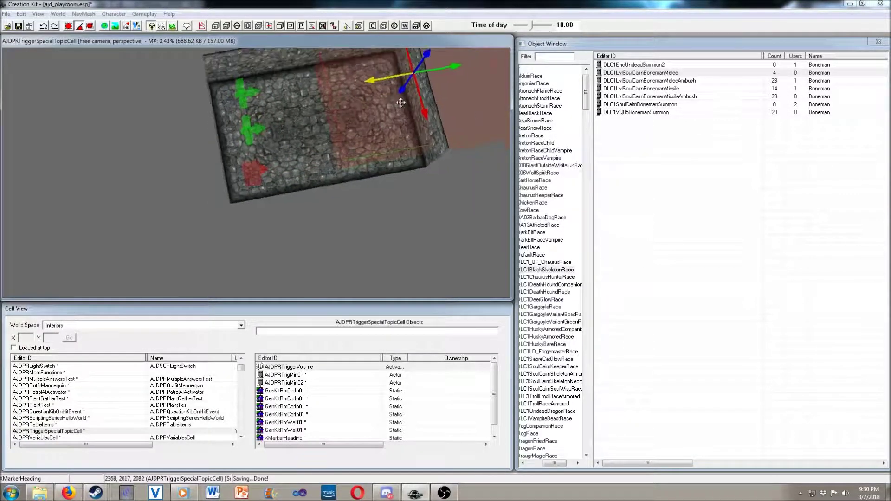
middle_click_drag(401, 103, 298, 88, "shift")
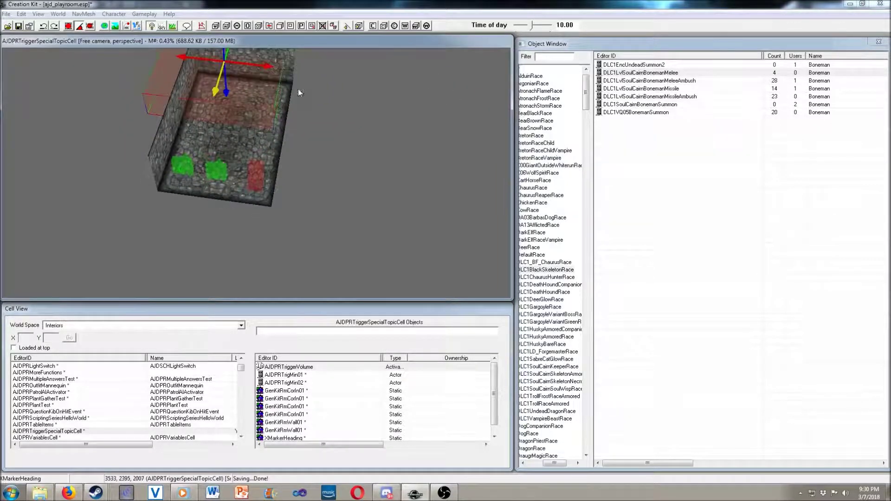
mouse_move(298, 89)
middle_mouse_down("shift")
mouse_move(276, 81)
mouse_move(317, 77)
middle_mouse_up("shift")
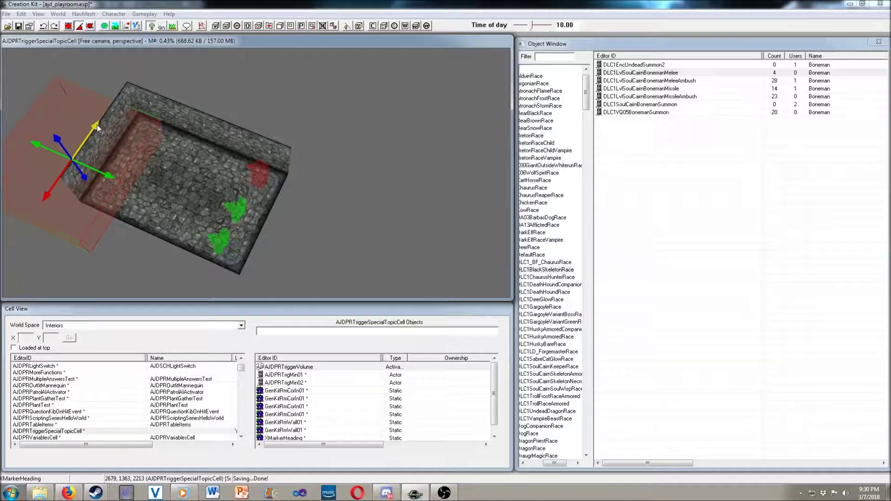
Step: Rotate the trigger volume into place and open its Reference window
right_click_drag(97, 124, 97, 125)
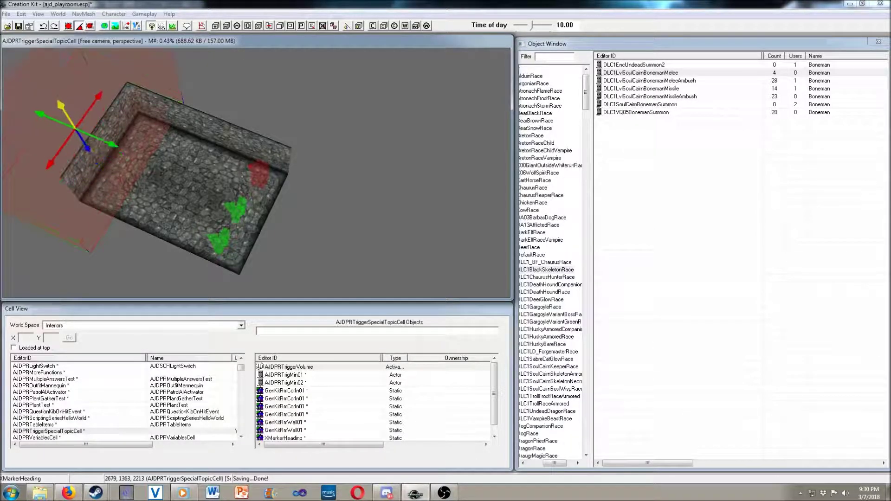
mouse_move(96, 125)
middle_mouse_down("shift")
mouse_move(22, 52)
mouse_move(103, 63)
mouse_move(91, 73)
middle_mouse_up("shift")
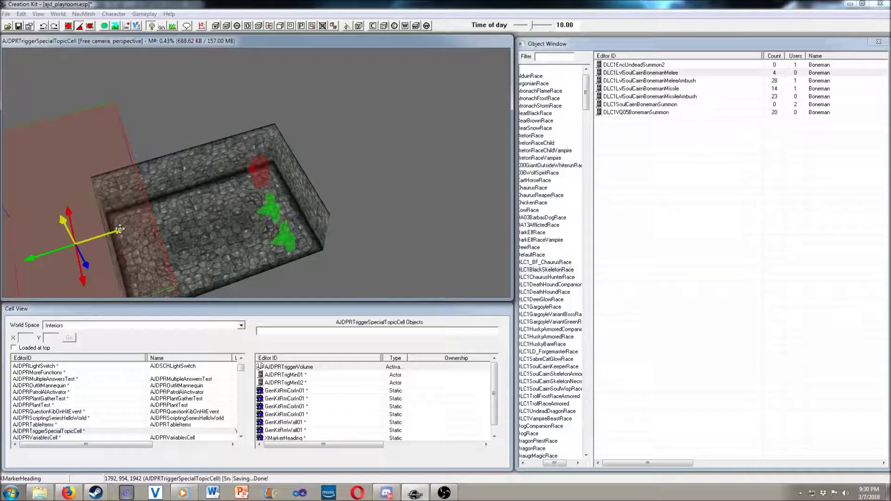
double_click(83, 131)
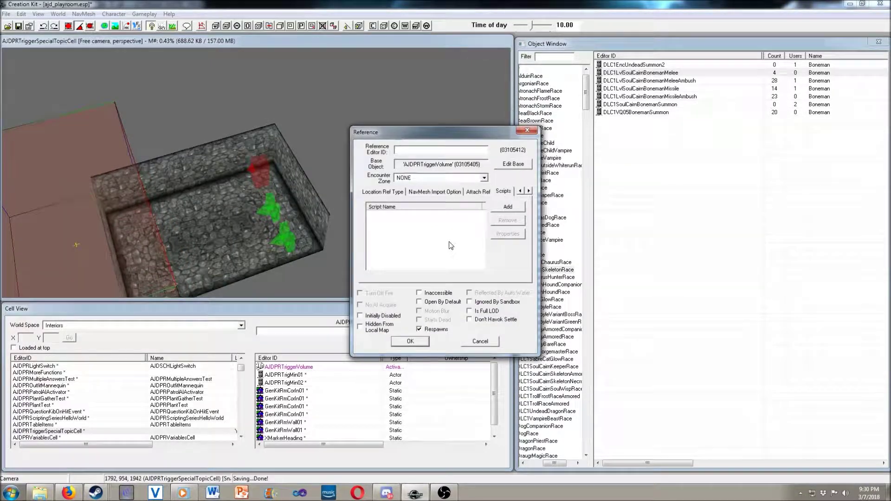
Step: Add AJDPRTriggerSpecialTopScript from the script list to the trigger's Scripts tab
left_click(512, 214)
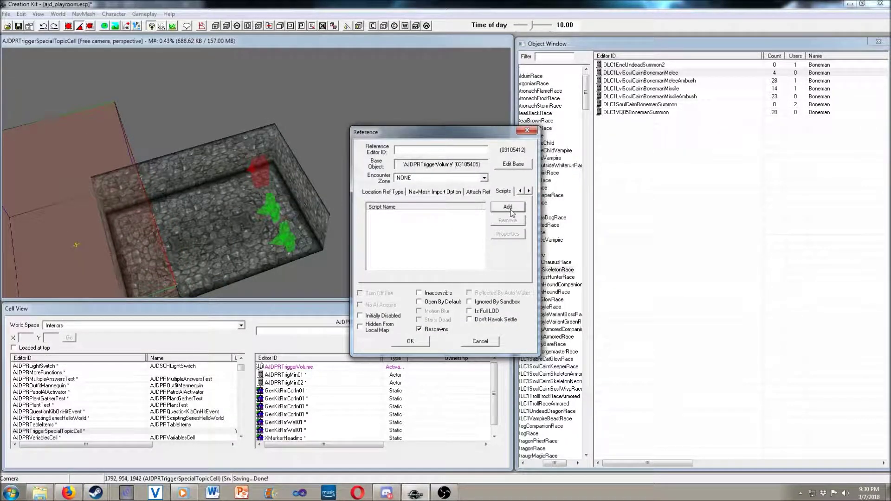
left_click(511, 214)
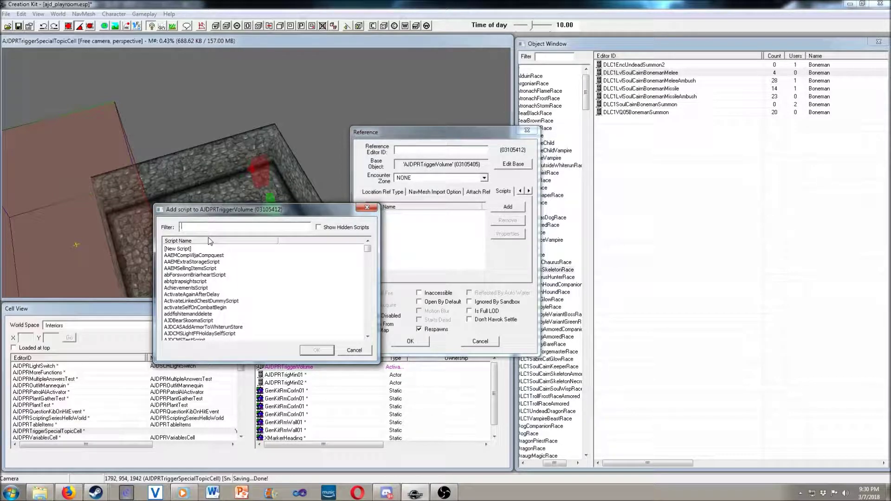
type("AJDPR")
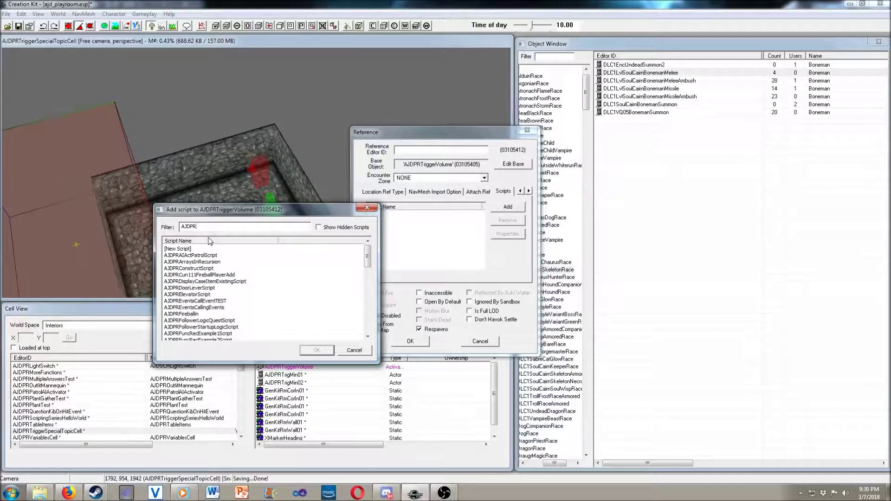
type("Tri")
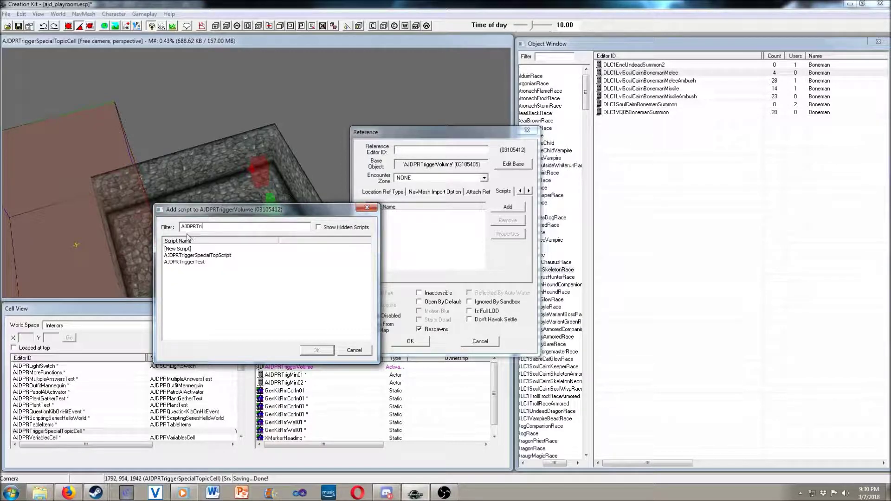
left_click(218, 256)
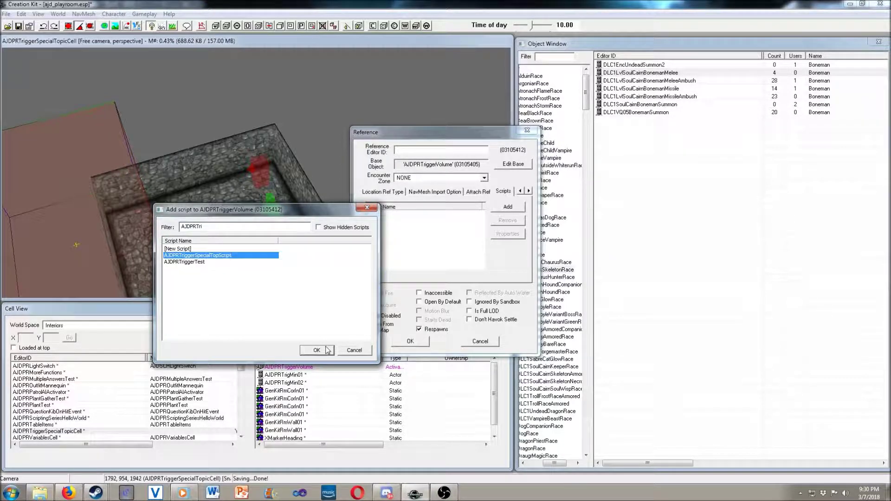
left_click(317, 351)
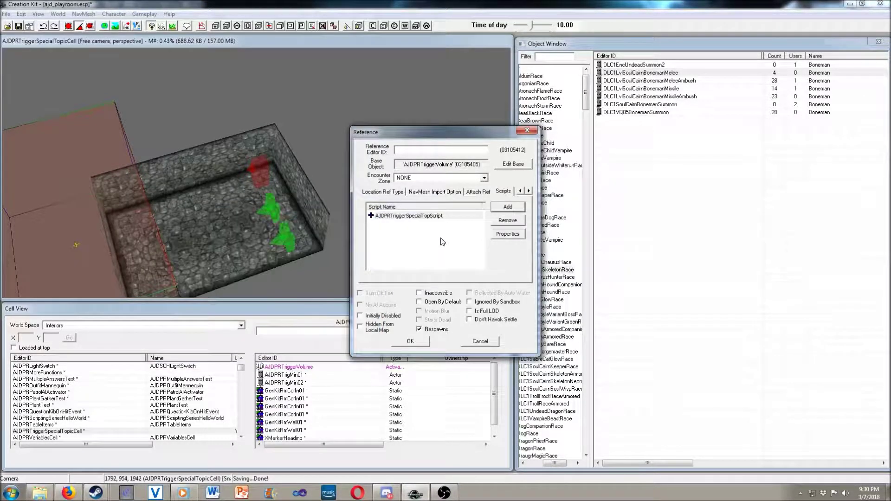
Step: Check the script's empty properties and briefly open its source via Edit Source
left_click(503, 233)
left_click(414, 287)
right_click(425, 217)
left_click(456, 272)
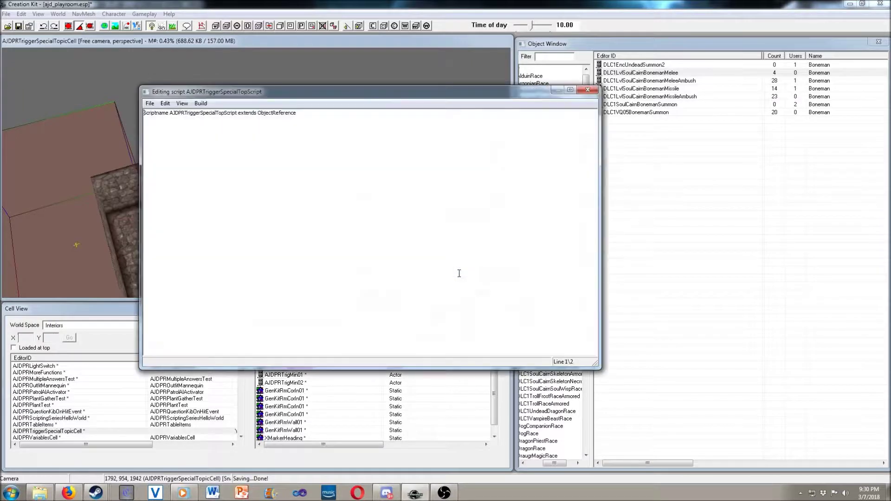
left_click(586, 90)
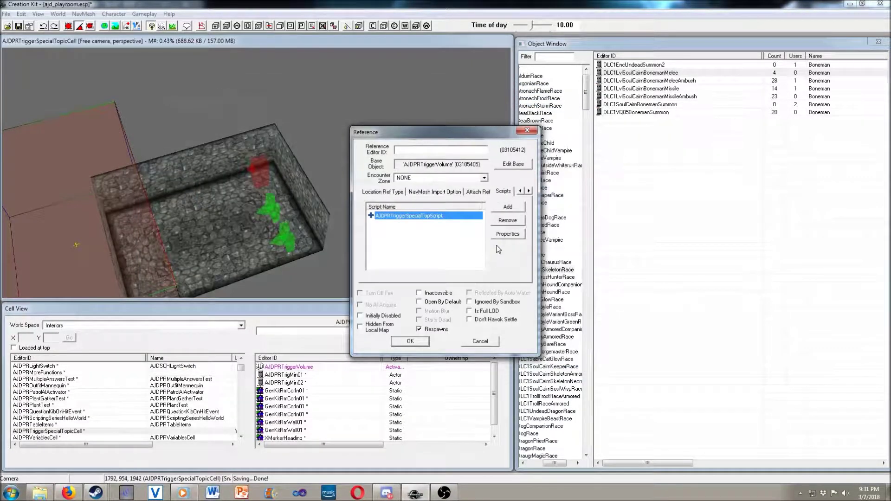
Step: Add Actor property AJDPRTrigMin01 and link it to the AJDPRTrigMin01 reference
left_click(506, 235)
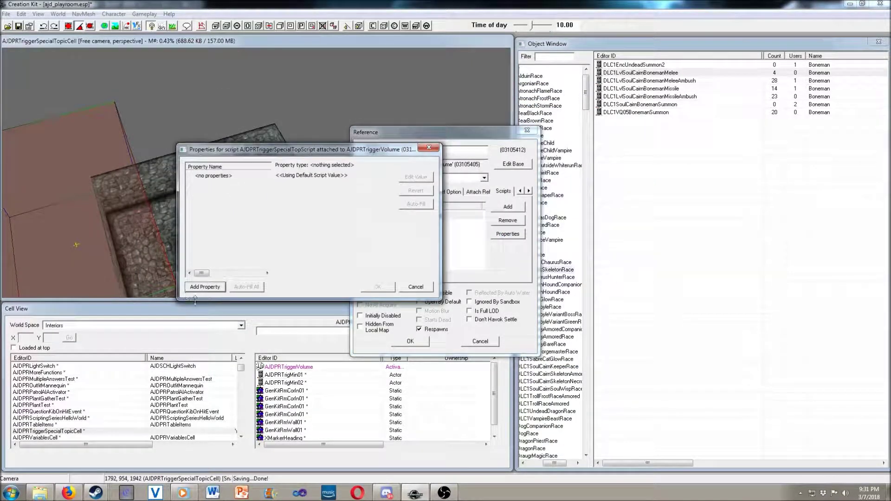
left_click(280, 179)
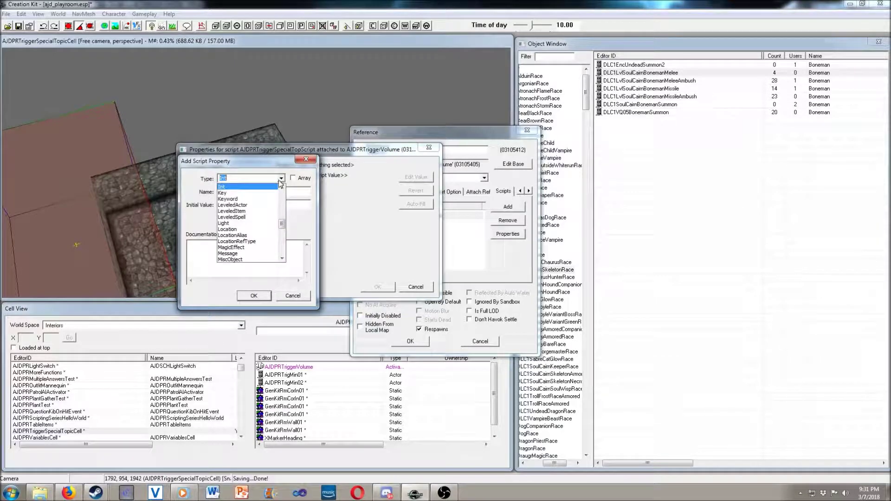
type("acto")
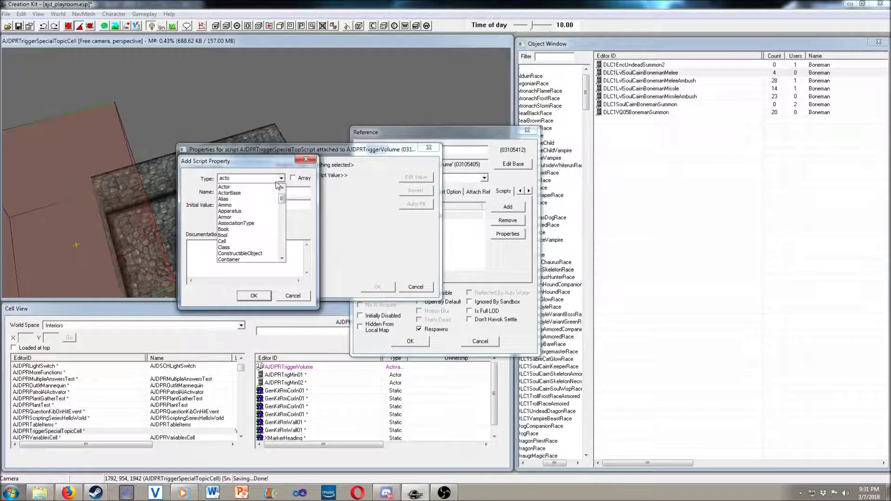
left_click(270, 187)
double_click(268, 190)
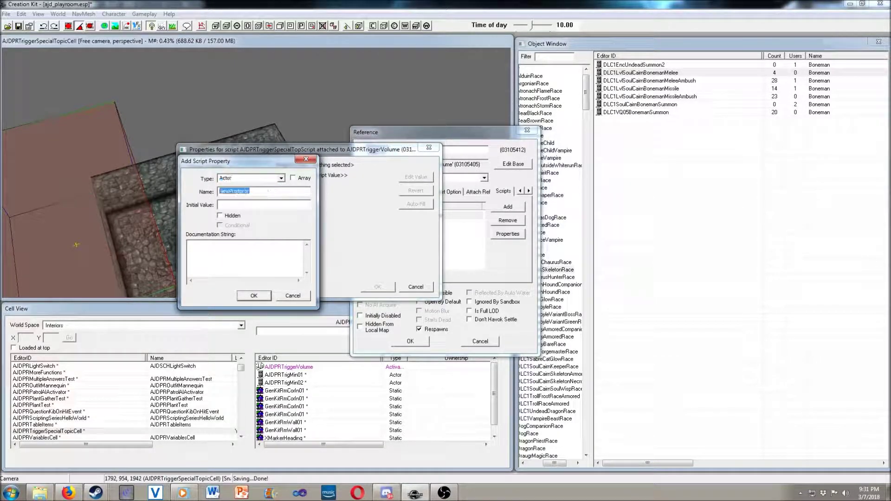
type("AJDPRTr")
type("igMin01")
left_click(262, 296)
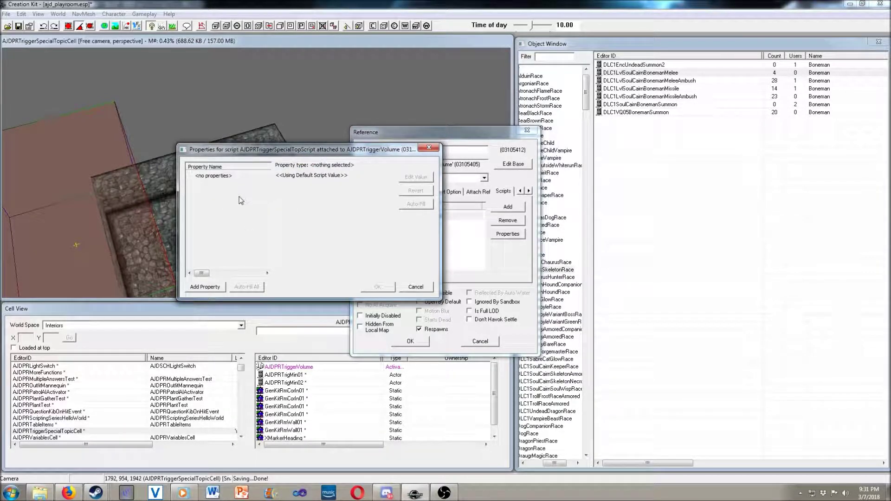
left_click(228, 180)
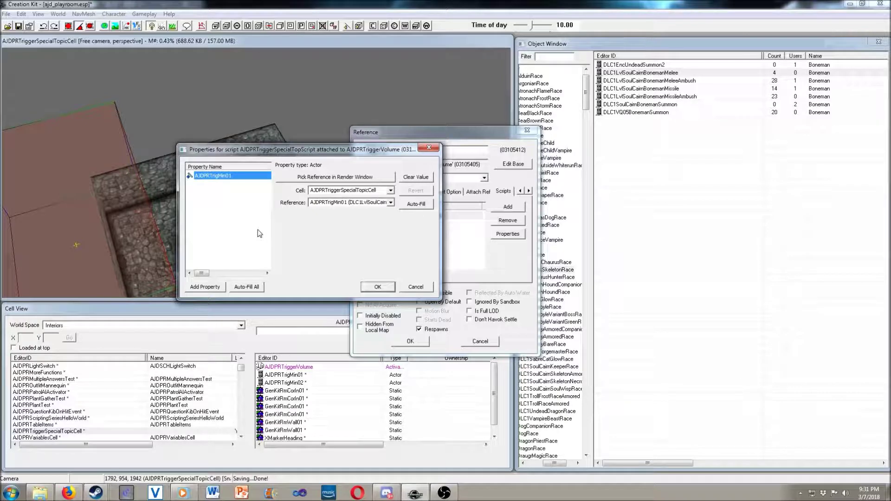
Step: Add a second Actor property named AJDPRTrigMin02 and close the Properties window
left_click(205, 287)
left_click_drag(263, 168, 166, 208)
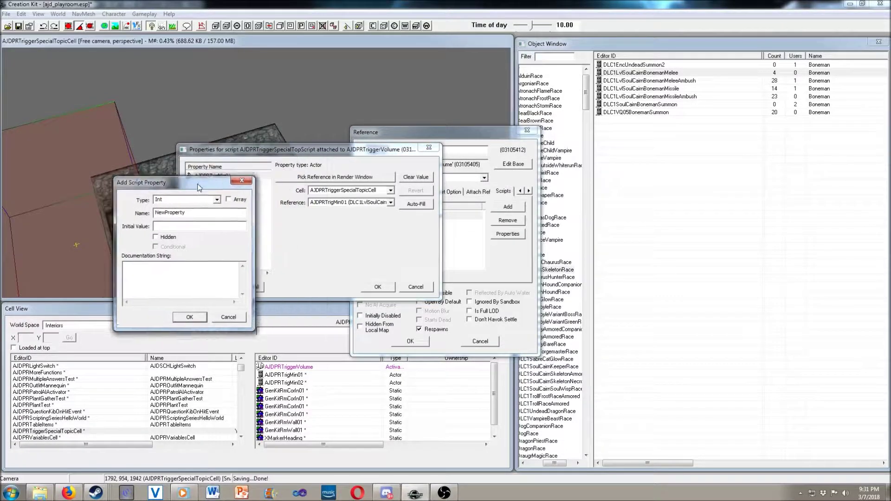
left_click(183, 222)
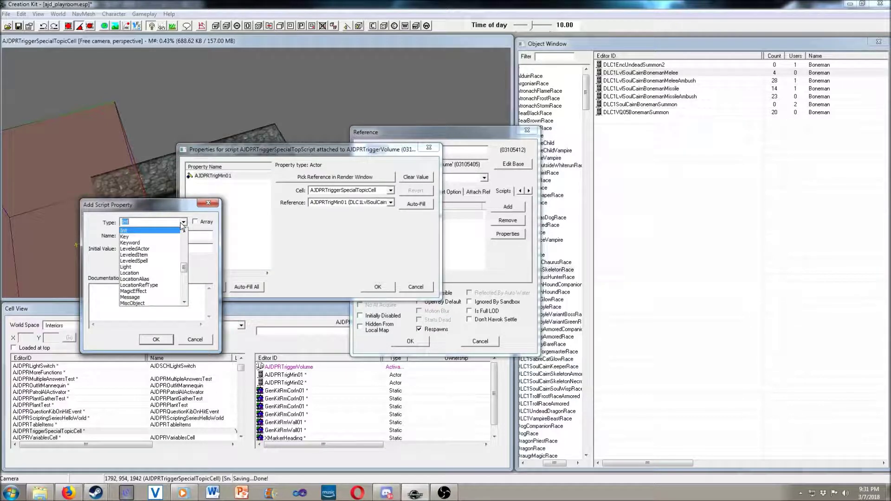
type("actor")
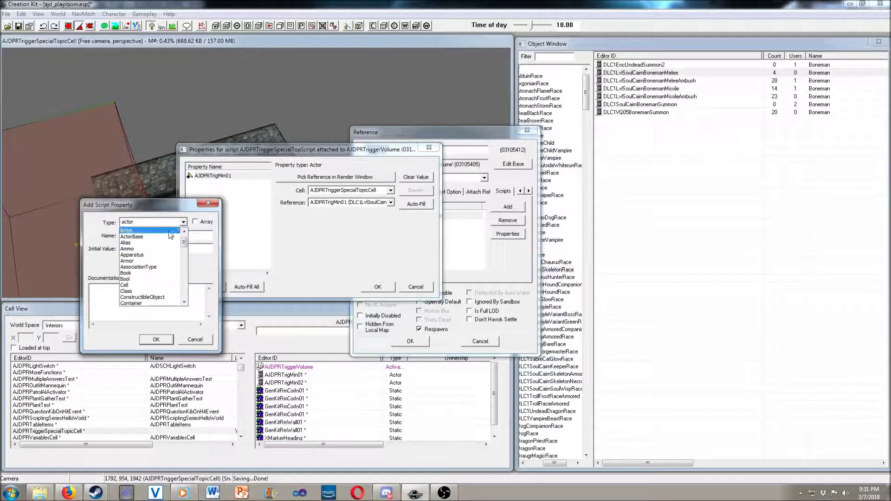
key("Tab")
type("AJ")
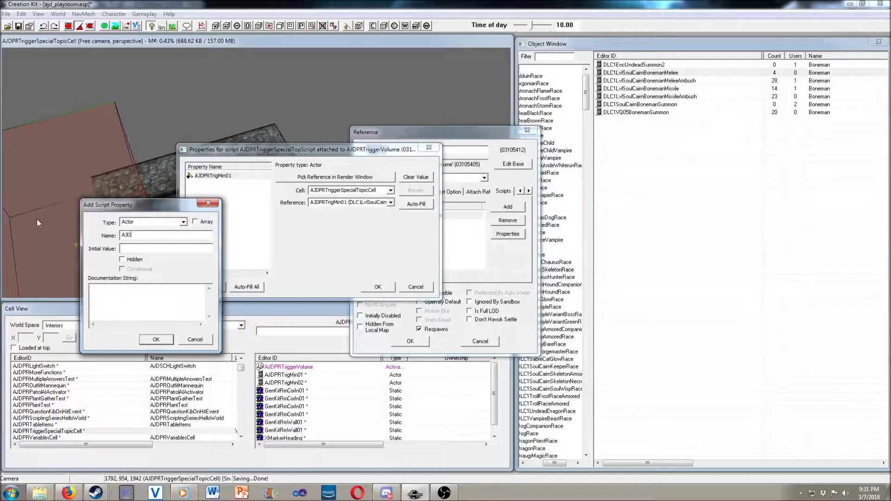
type("DC")
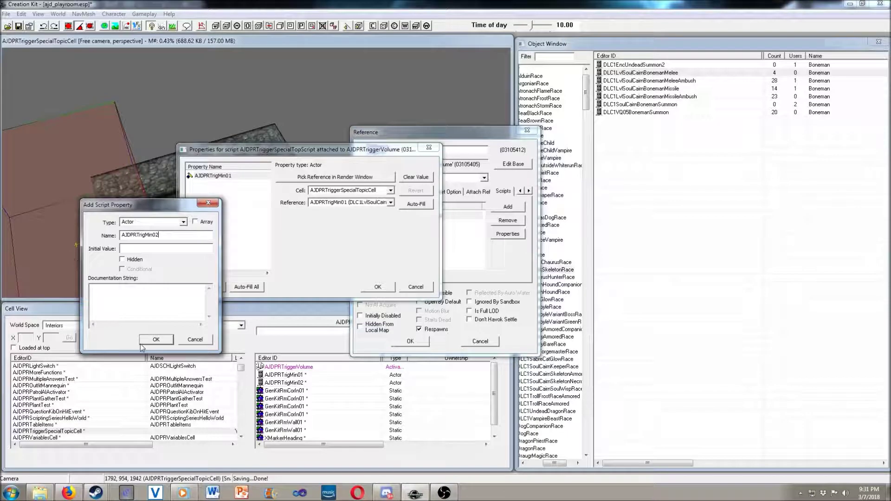
left_click(156, 340)
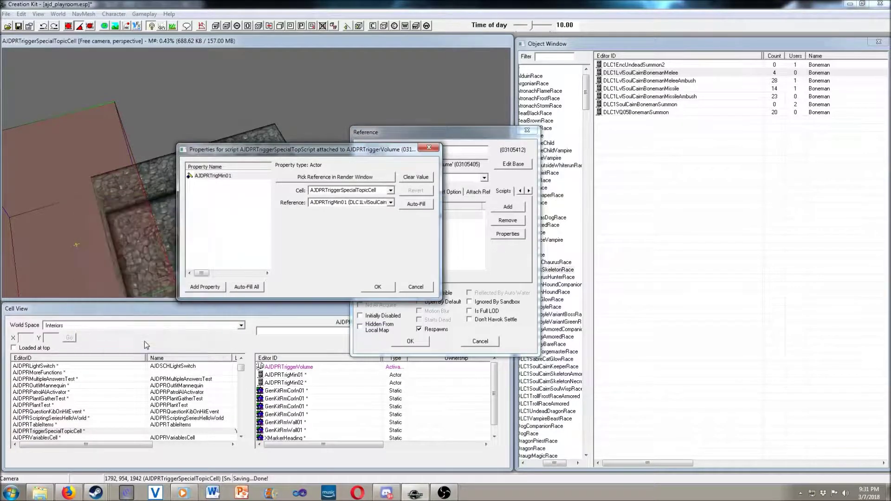
left_click(377, 287)
Step: Open the script source and make room above the property declarations
right_click(444, 218)
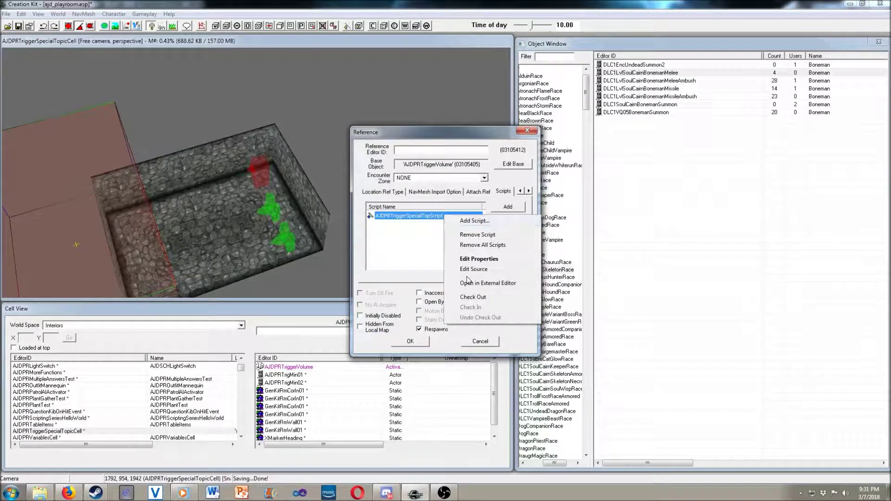
left_click(467, 273)
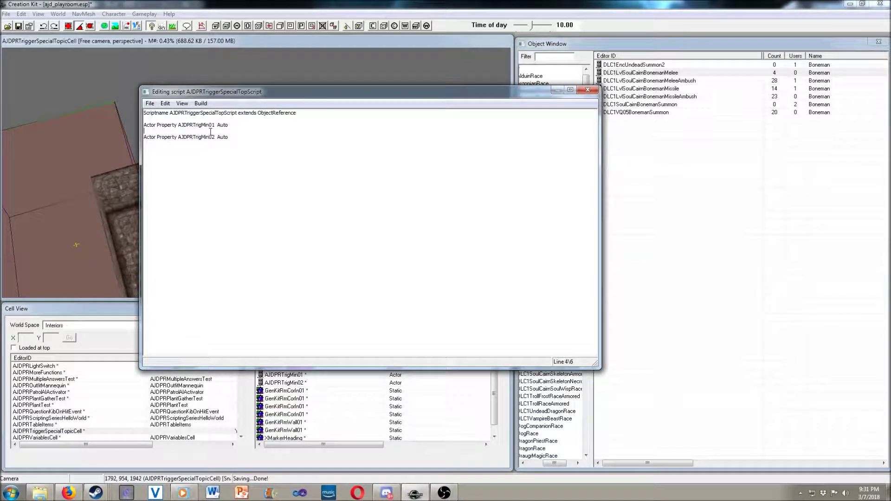
key("BackSpace")
key("Up")
key("Return")
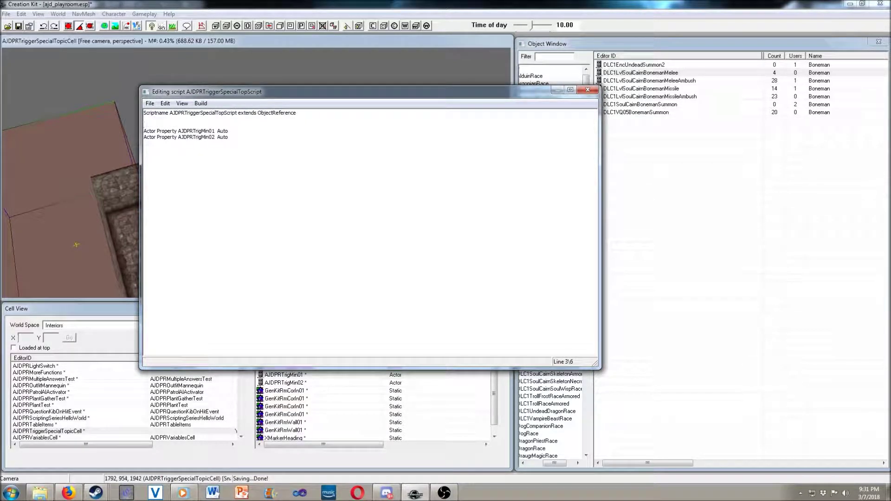
type(";;;;;;;;;;;;;;;;;;;;;;;;;;;;;;;;;;;;;;;;;;;")
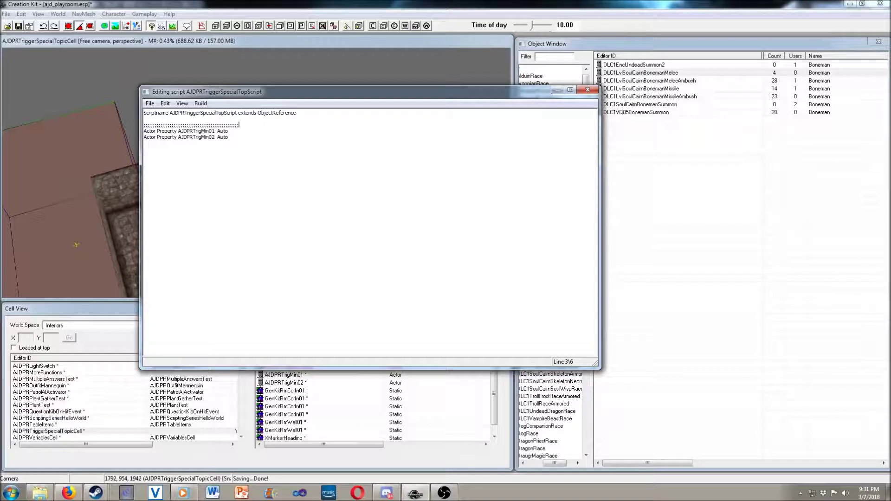
Step: Write the 'Minions to spawn, initially disabled' comment header and save to compile
key("Return")
type(";")
key("Return")
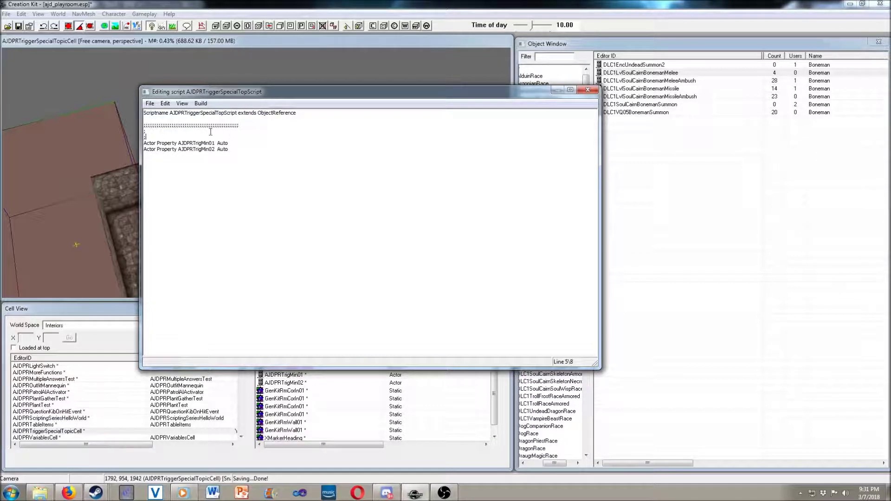
type(";;;;;;;;;;;;;;;;;;;;;;;;;;;;;;;;;")
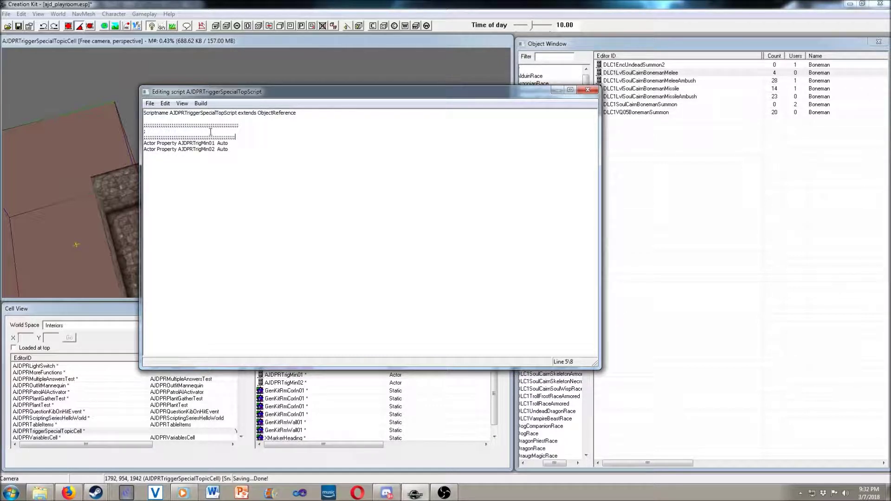
type("ini")
type("ons to spawn, initially disa")
type("bled")
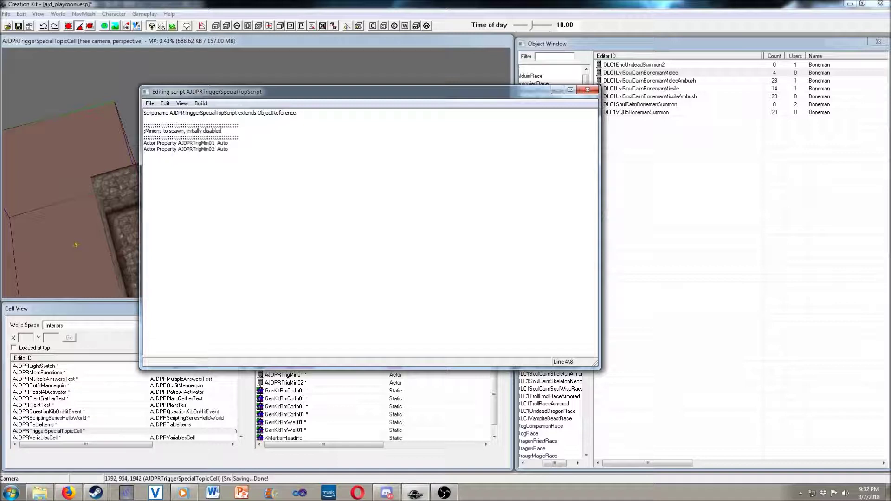
left_click(150, 103)
left_click(202, 124)
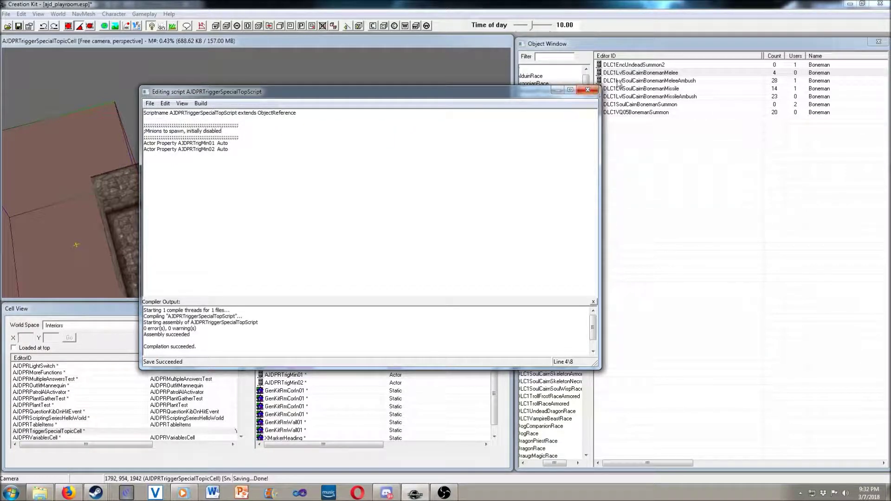
Step: Close the script editor and Reference window, then mark AJDPRTrigMin02 Initially Disabled
left_click(587, 89)
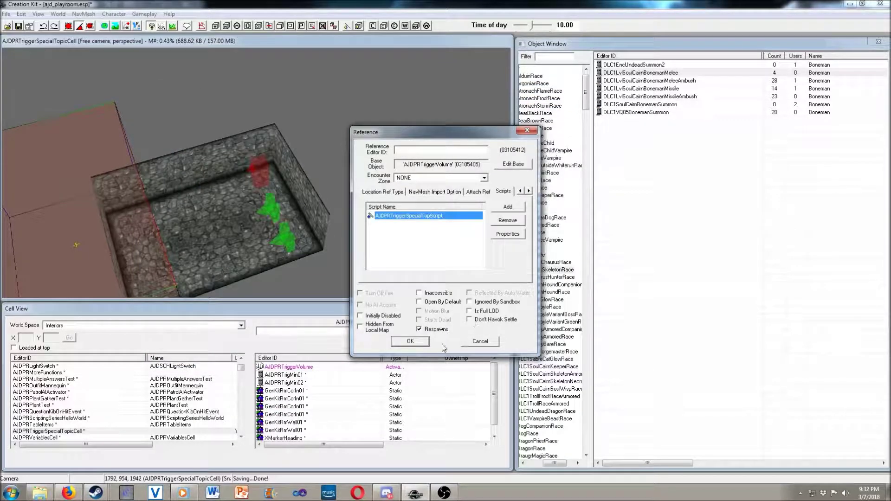
left_click(425, 340)
double_click(283, 238)
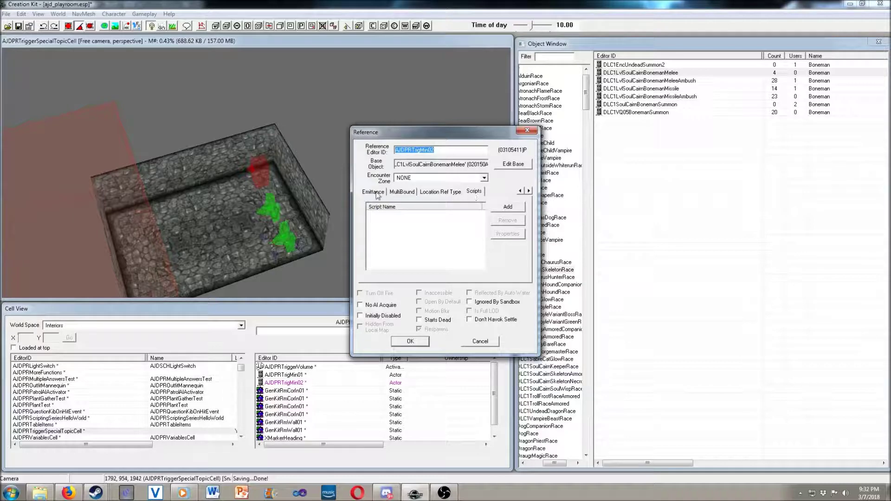
left_click(384, 315)
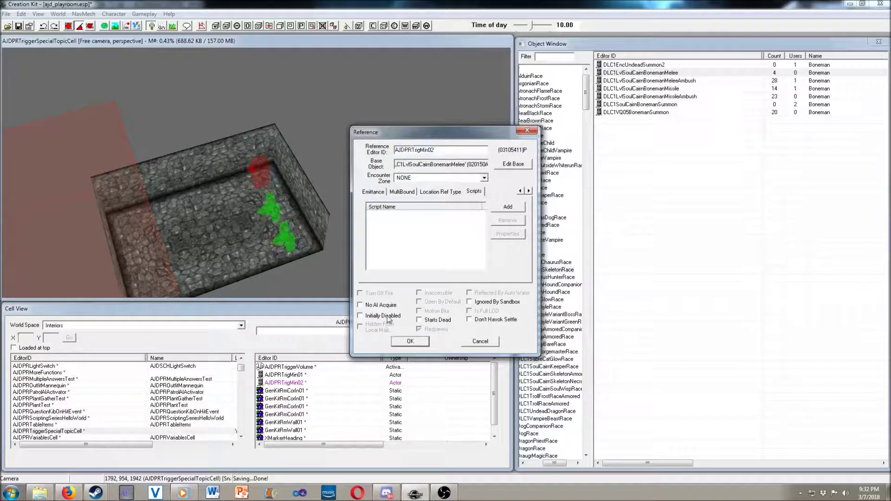
left_click(410, 341)
Step: Mark minion AJDPRTrigMin01 Initially Disabled as well
left_click(271, 208)
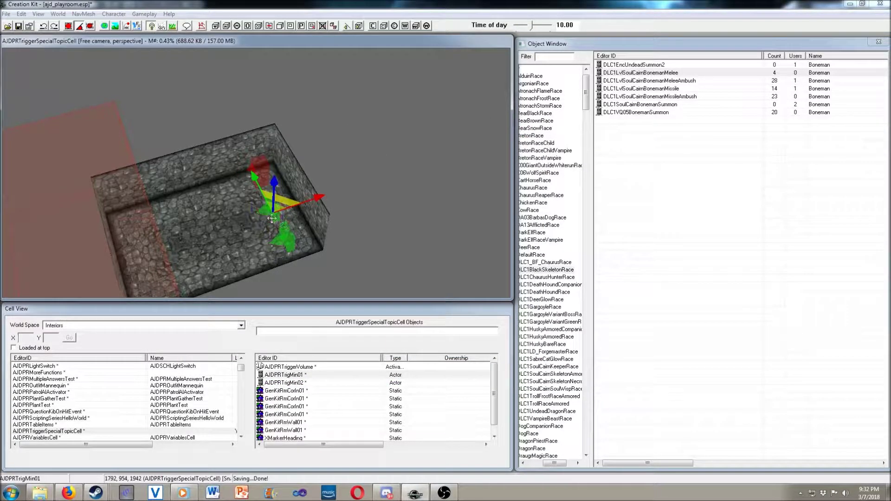
double_click(270, 213)
left_click(394, 318)
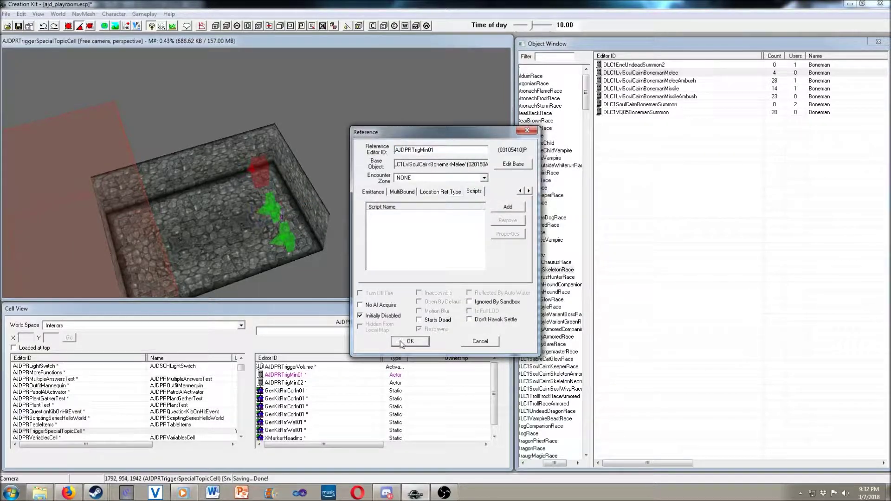
left_click(408, 344)
Step: Browse to Skyrim's Data\Scripts\Source and right-click AJDPRTriggerSpecialTopScript.psc
left_click(39, 493)
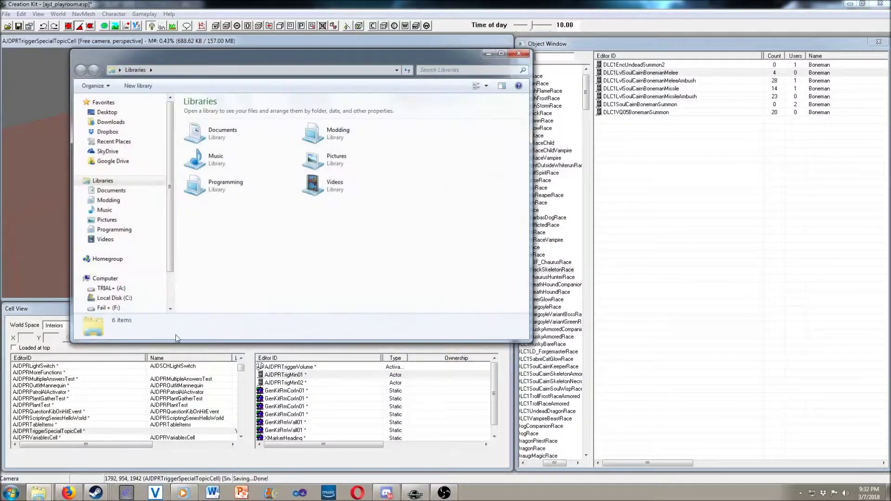
left_click(378, 67)
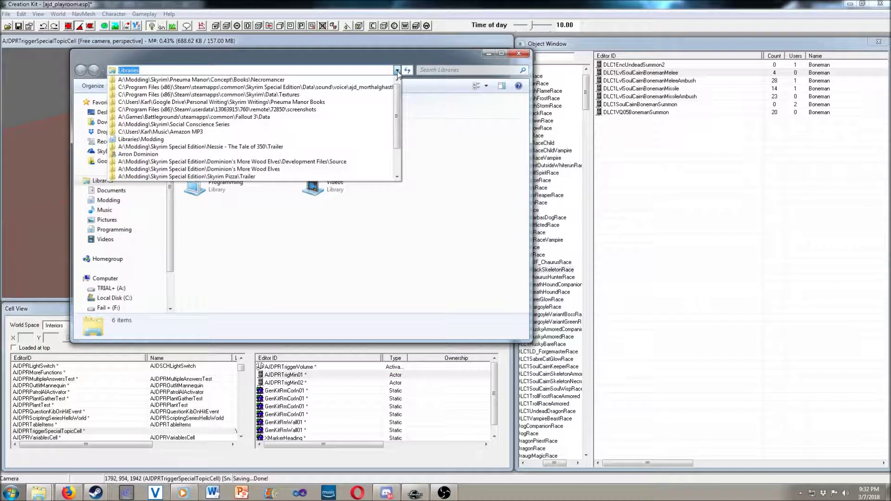
left_click(341, 95)
left_click(312, 70)
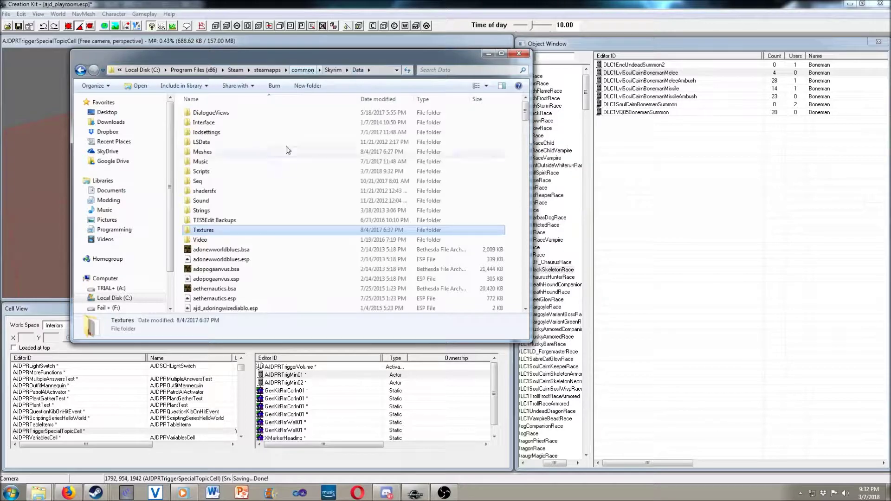
double_click(207, 177)
double_click(203, 112)
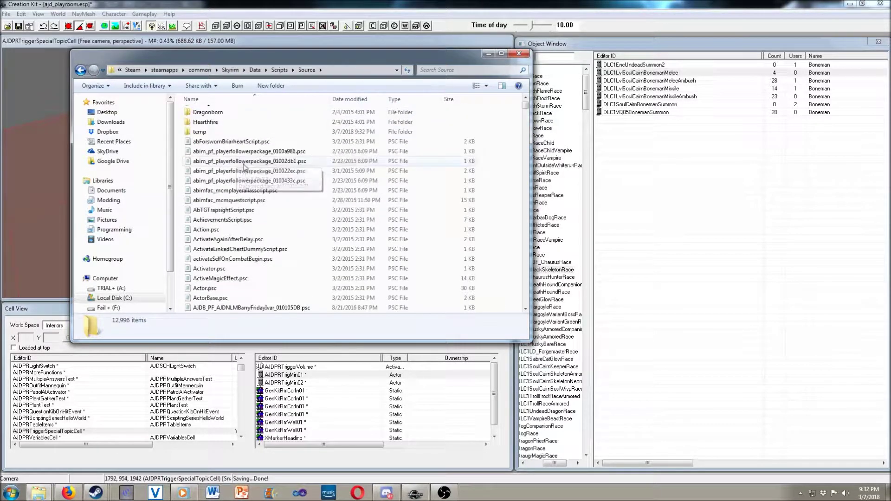
scroll(246, 165, "down", 10)
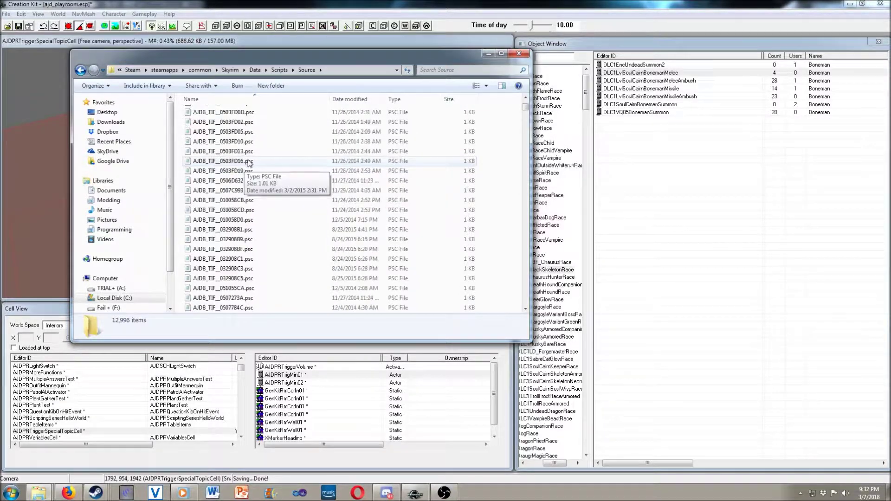
scroll(248, 163, "down", 5)
scroll(249, 163, "down", 5)
scroll(248, 163, "down", 5)
scroll(249, 163, "down", 5)
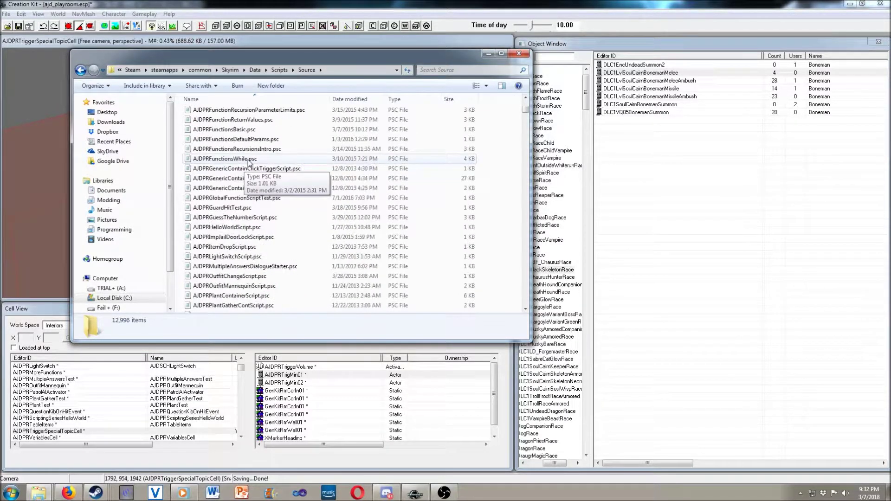
scroll(275, 247, "down", 3)
scroll(275, 248, "down", 2)
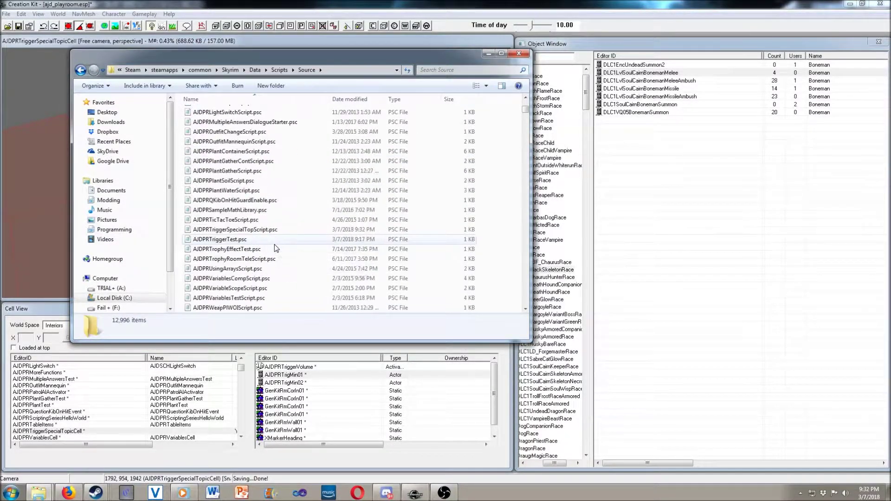
right_click(266, 229)
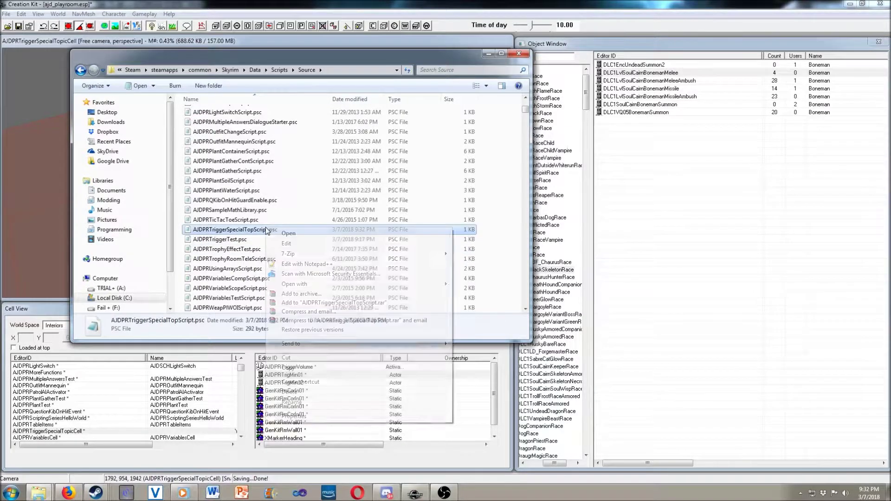
Step: Edit the .psc in Notepad++, add a blank line after line 8, and restore the wiki
left_click(302, 264)
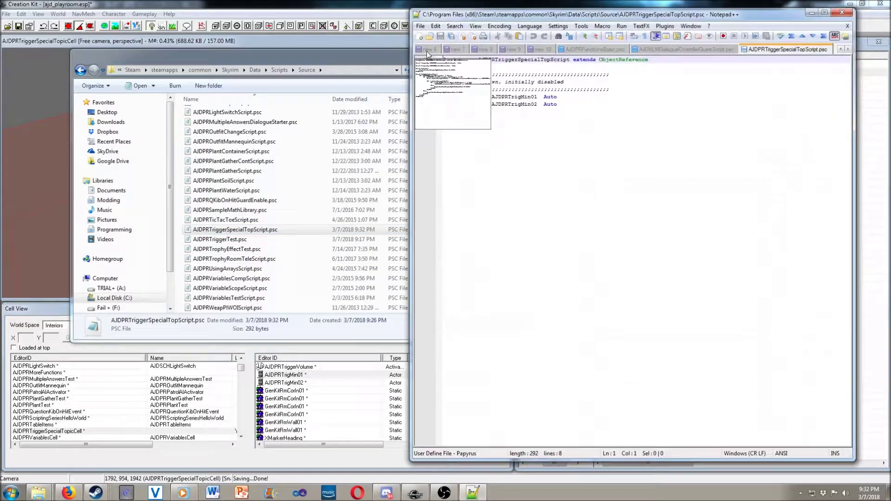
left_click(644, 130)
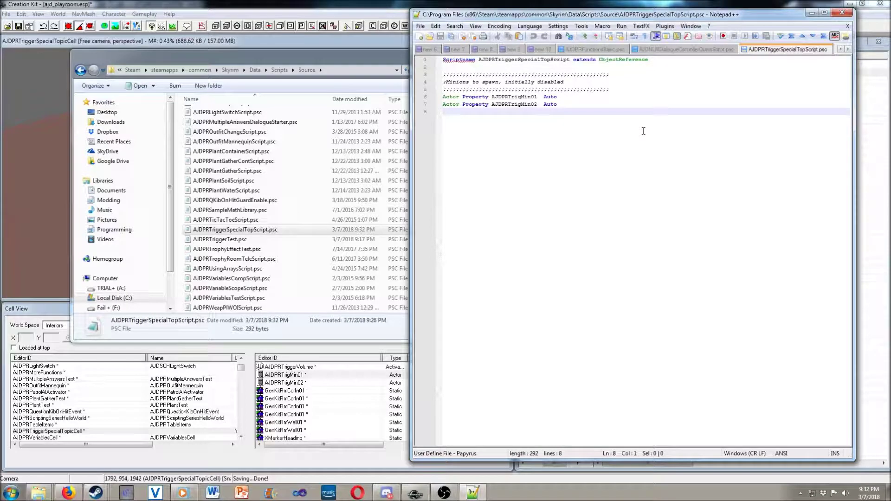
key("Return")
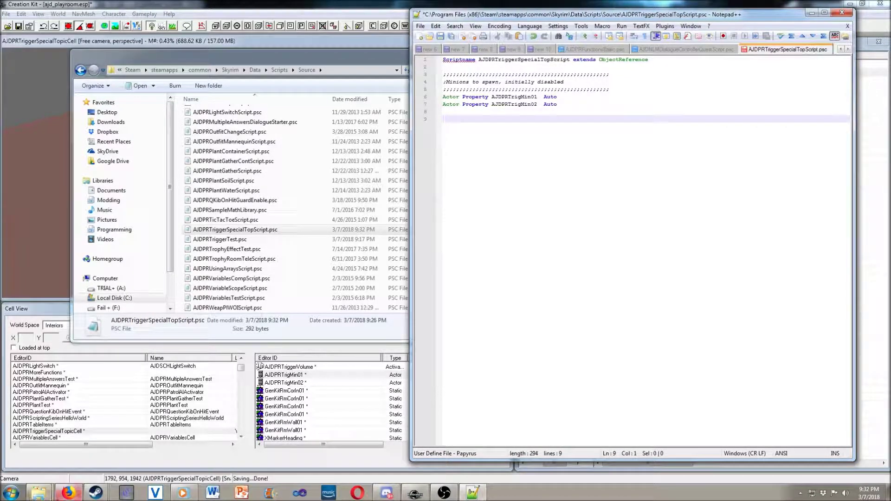
left_click(31, 489)
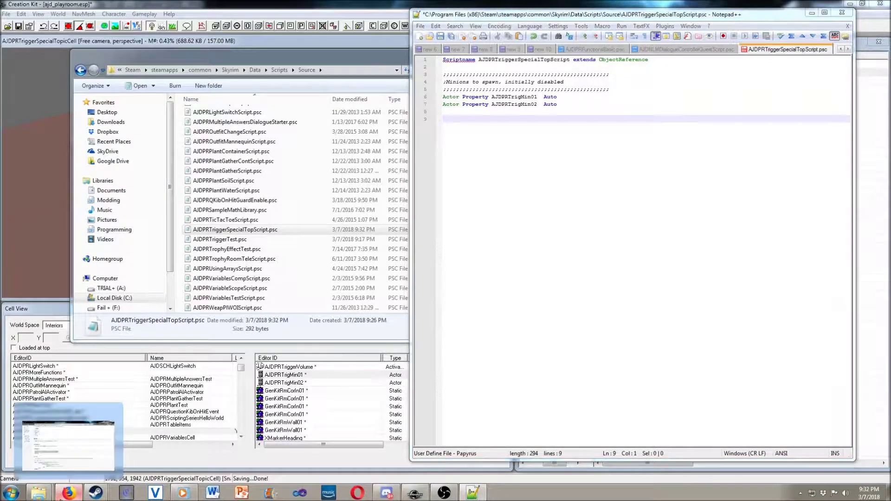
left_click(67, 439)
Step: Snap the wiki beside the editor and open OnTriggerEnter from ObjectReference Script events
key("super+Left")
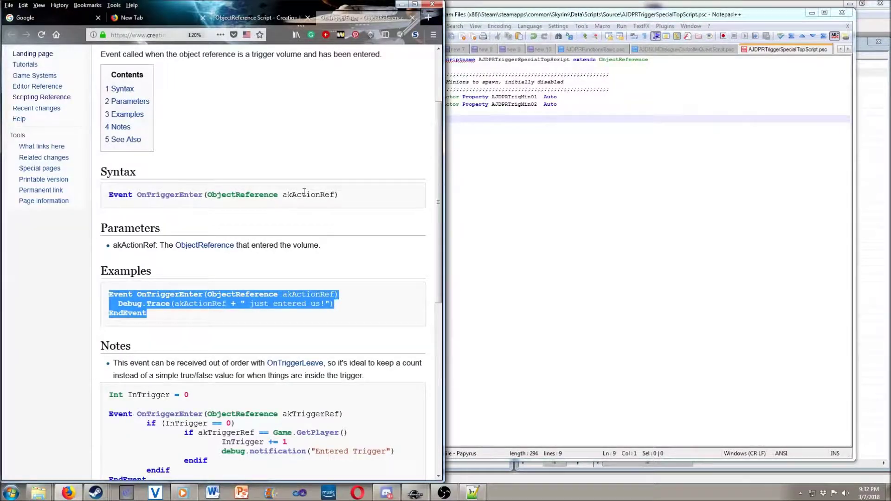
scroll(303, 193, "up", 3)
left_click(281, 18)
scroll(306, 180, "up", 2)
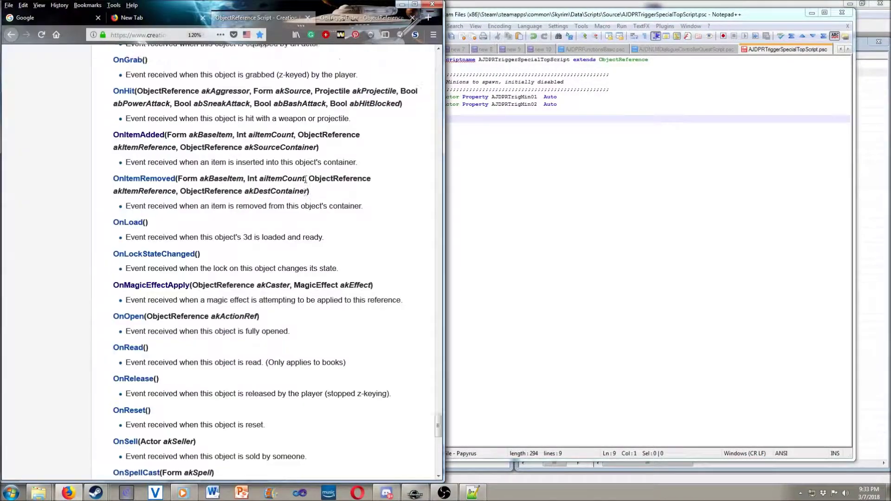
scroll(306, 179, "up", 10)
scroll(303, 183, "up", 10)
scroll(298, 193, "up", 10)
scroll(294, 193, "up", 5)
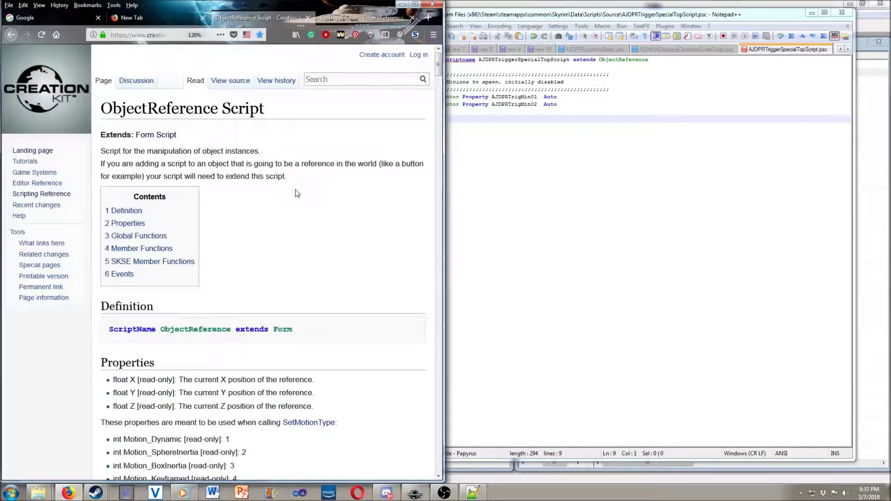
scroll(295, 192, "down", 2)
scroll(295, 192, "down", 10)
scroll(295, 192, "down", 10)
scroll(297, 194, "down", 10)
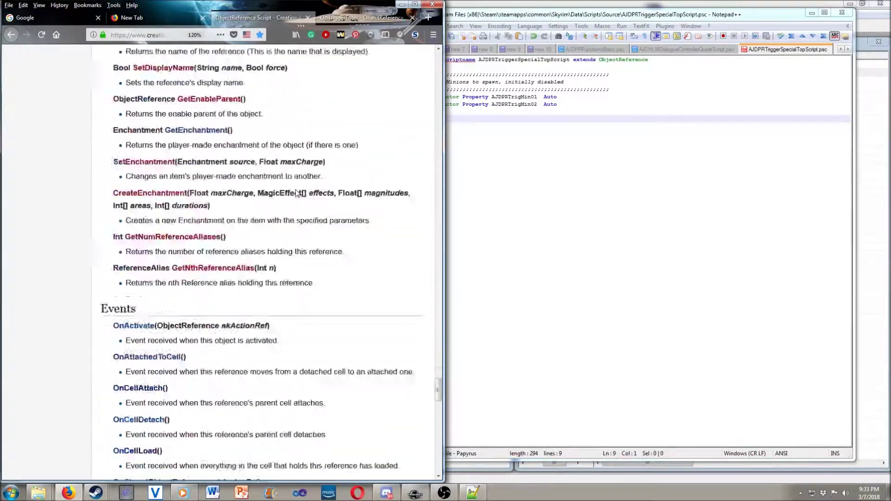
scroll(297, 193, "down", 2)
scroll(295, 190, "up", 2)
scroll(297, 192, "down", 1)
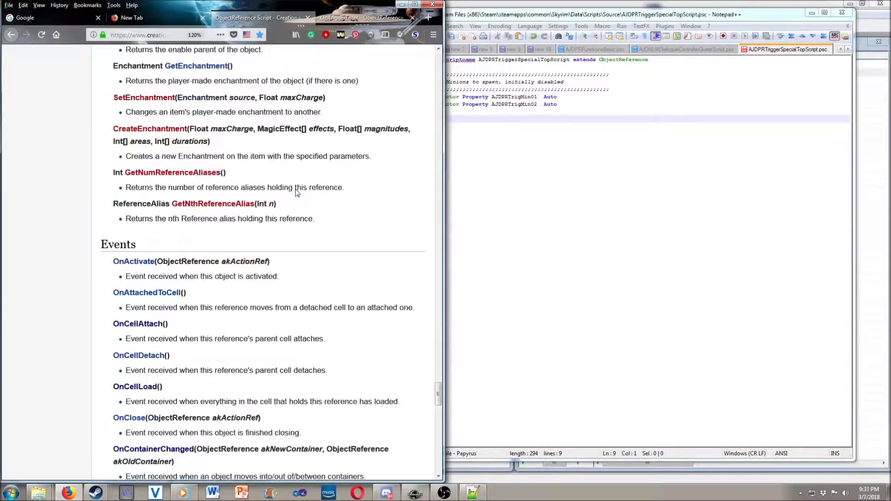
scroll(295, 192, "down", 5)
scroll(296, 193, "down", 3)
scroll(295, 193, "down", 5)
scroll(296, 193, "down", 1)
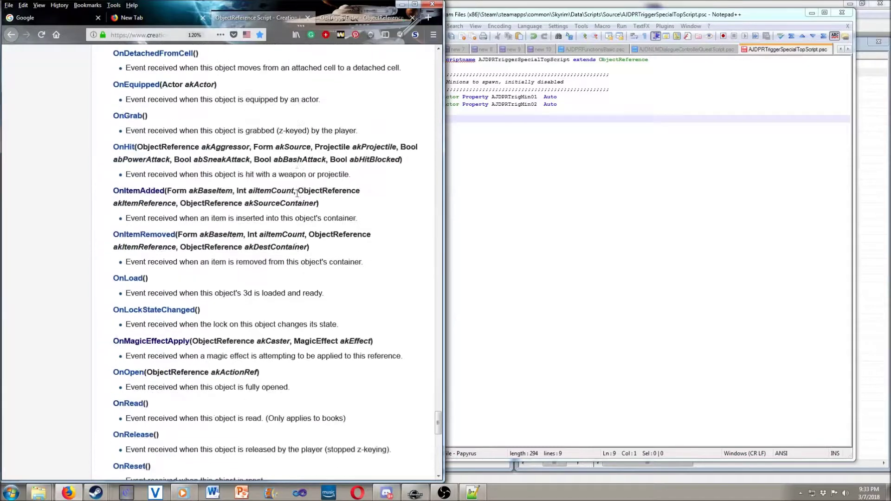
scroll(296, 193, "down", 3)
scroll(297, 192, "down", 3)
scroll(296, 194, "down", 1)
scroll(297, 195, "down", 2)
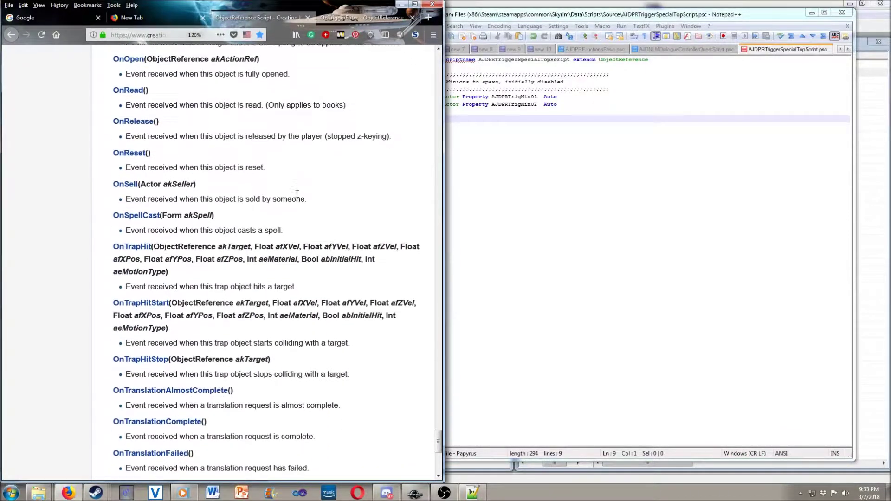
scroll(297, 193, "down", 4)
scroll(296, 193, "down", 4)
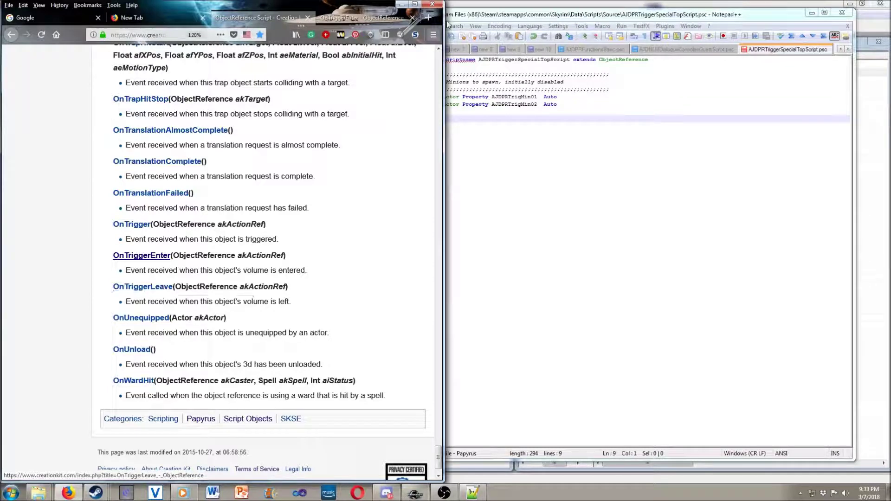
left_click(364, 18)
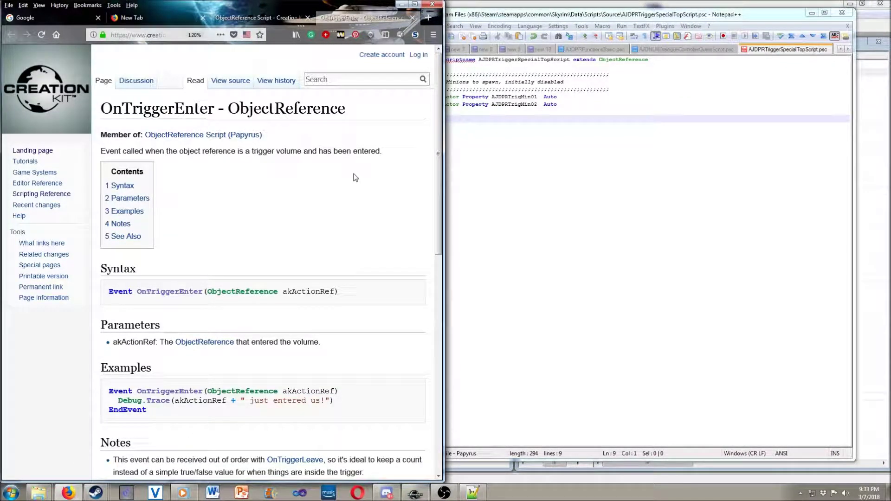
scroll(353, 177, "down", 1)
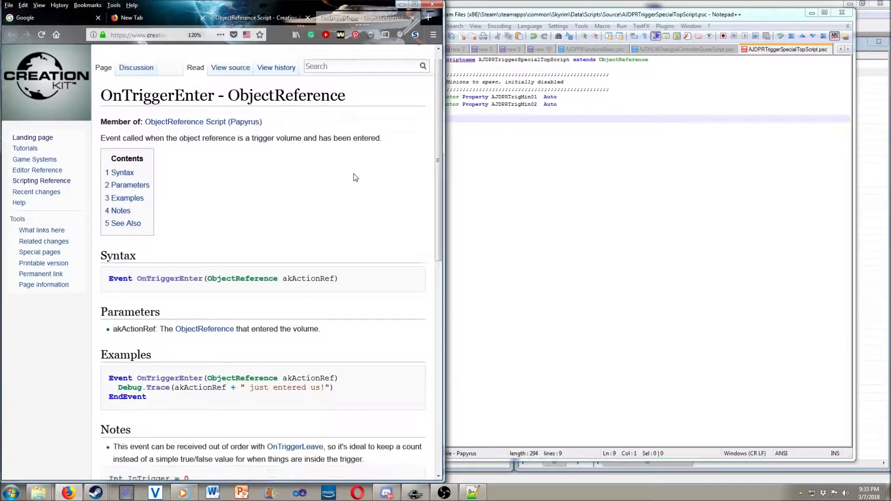
scroll(354, 178, "down", 9)
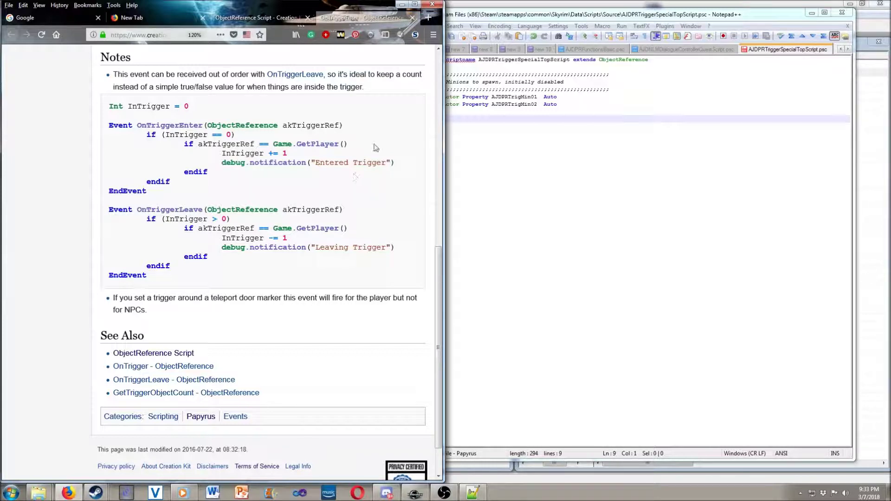
left_click(533, 148)
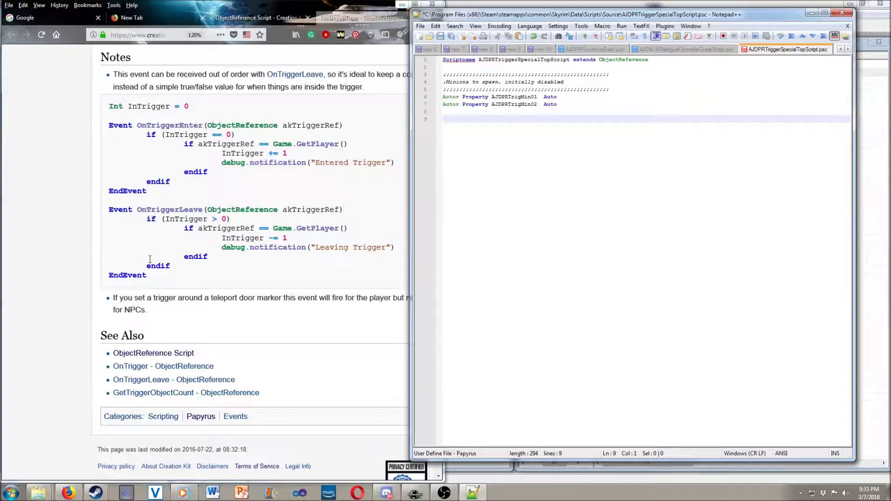
left_click(9, 305)
scroll(10, 306, "up", 5)
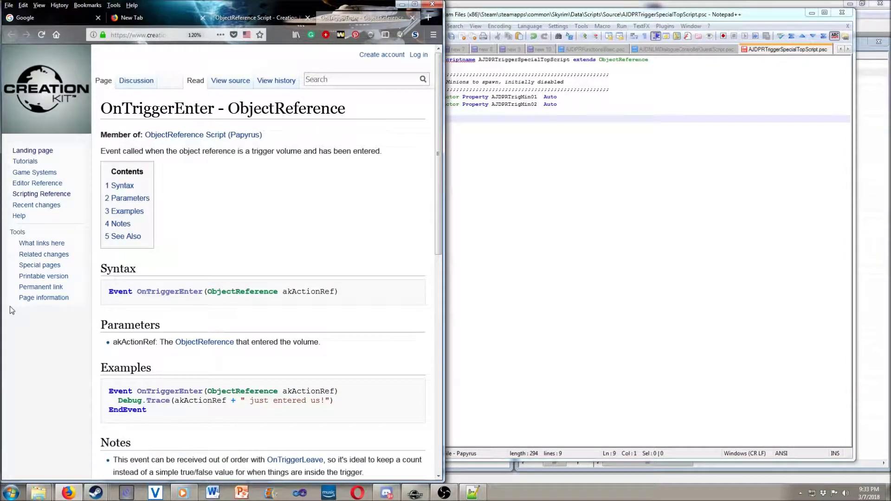
left_click(583, 221)
type("Event ")
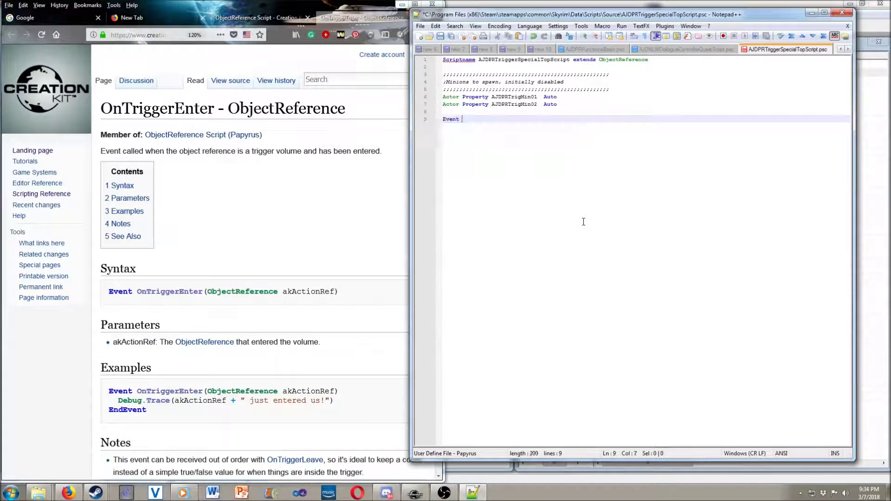
type("OnTrig")
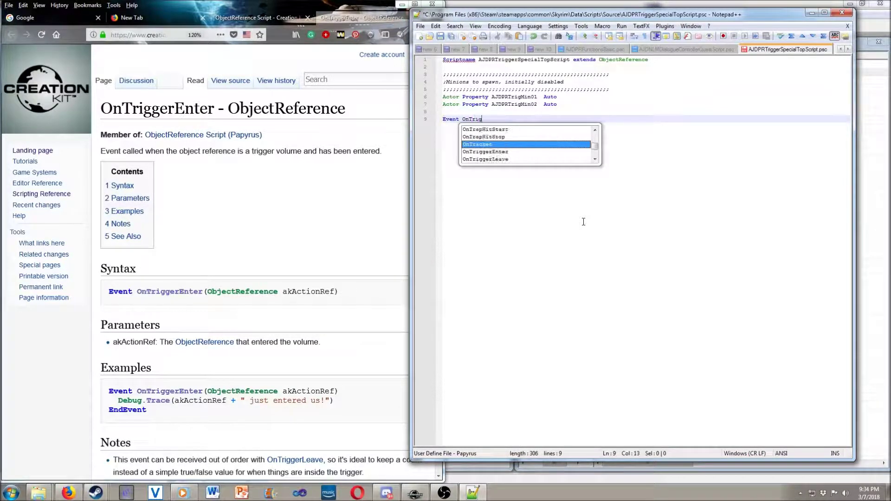
type("gerEnter(")
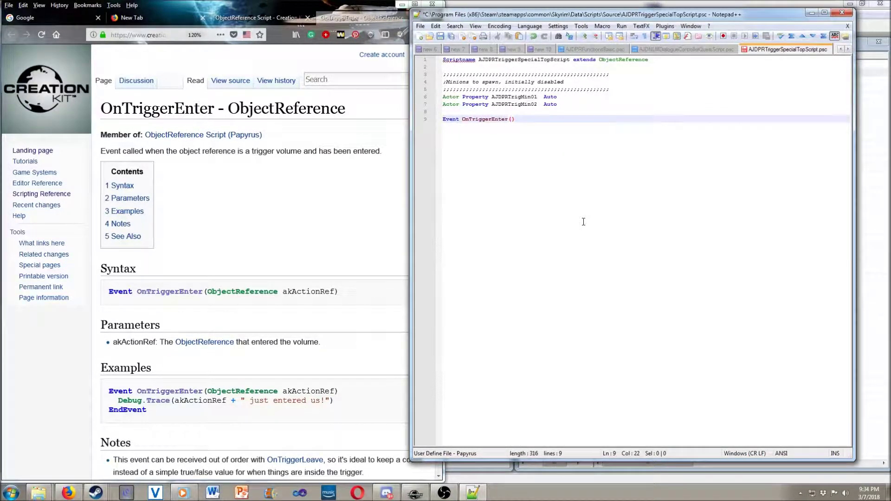
type("O")
Step: Declare OnTriggerEnter with an ObjectReference akActionRef parameter and EndEvent, plus a blank line above
key("Return")
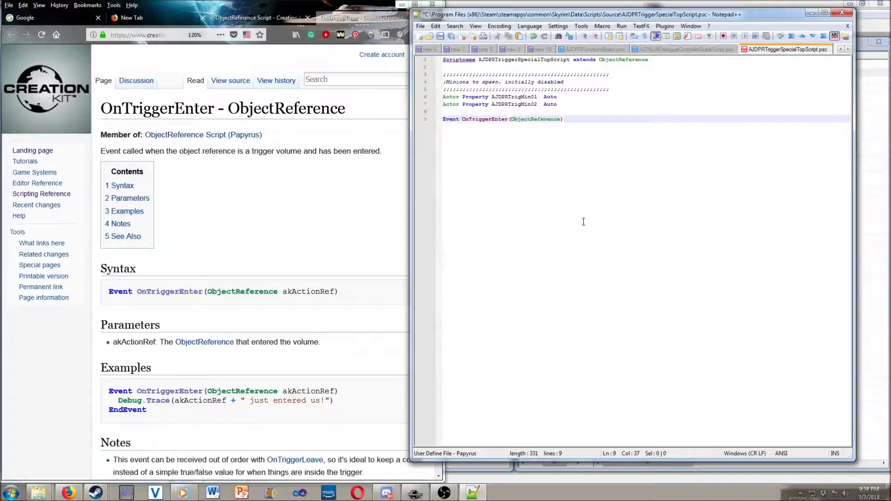
type("akActi")
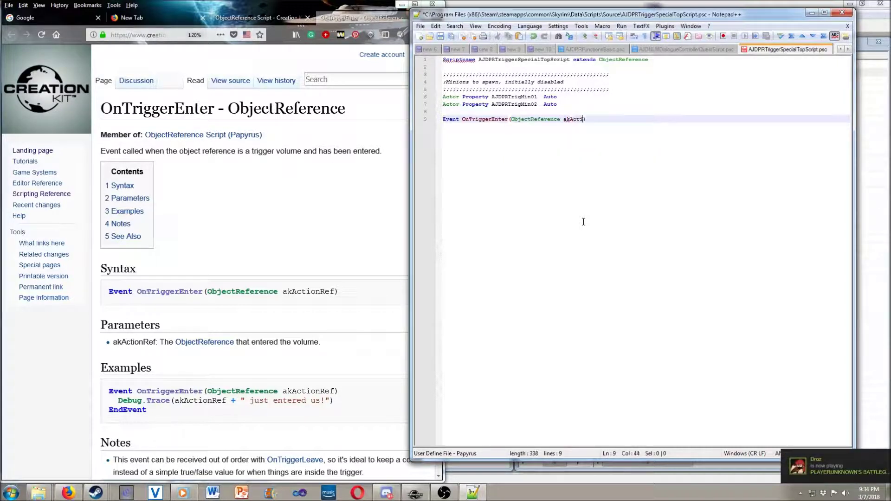
type("onRef")
key("End")
key("Return")
key("Return")
type("EndEv")
key("Return")
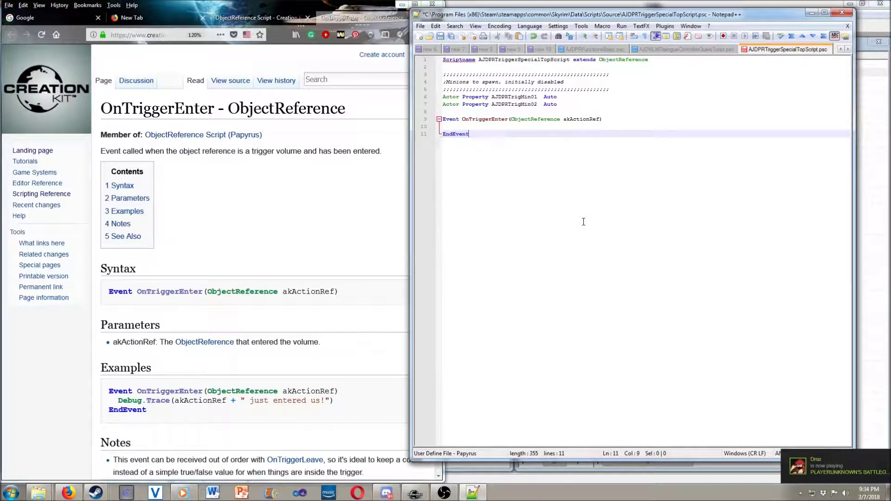
key("Up")
key("Up")
key("Up")
key("Return")
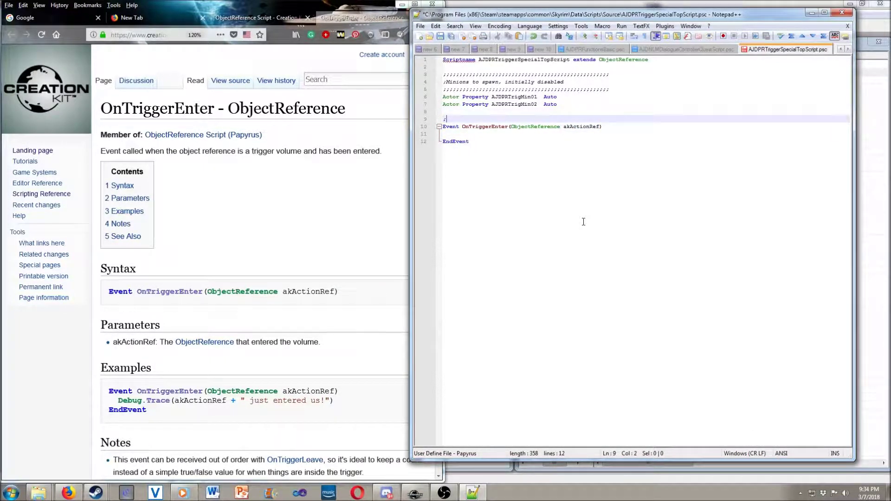
type(";;;;;;;;;;;;;;;;;;;;;;;;;;;;;;;;;;;;;;;;;;;;;;;;;;;")
Step: Write comments naming OnTriggerEnter, its akActionRef parameter, and its purpose of spawning the two minions
key("Return")
type(";")
key("Return")
type(";;;;;;;;;;;;;;;;;;;;;;;")
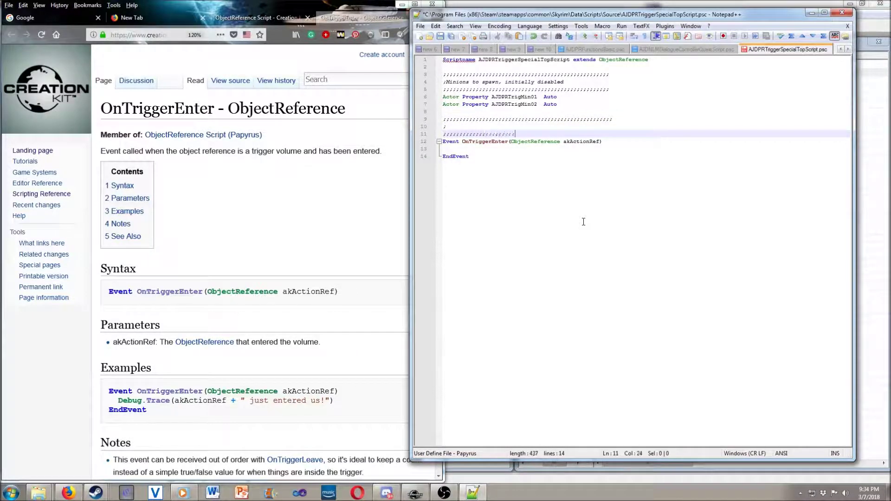
type(";;;;;;;;;;;;;;;;;;;;;;;;;;;;;")
key("Up")
type("Event: ")
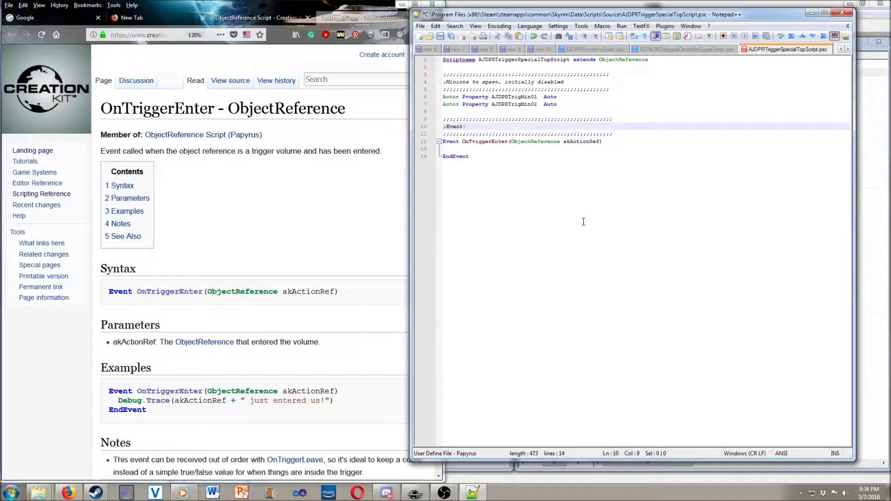
type("OnTriggerE")
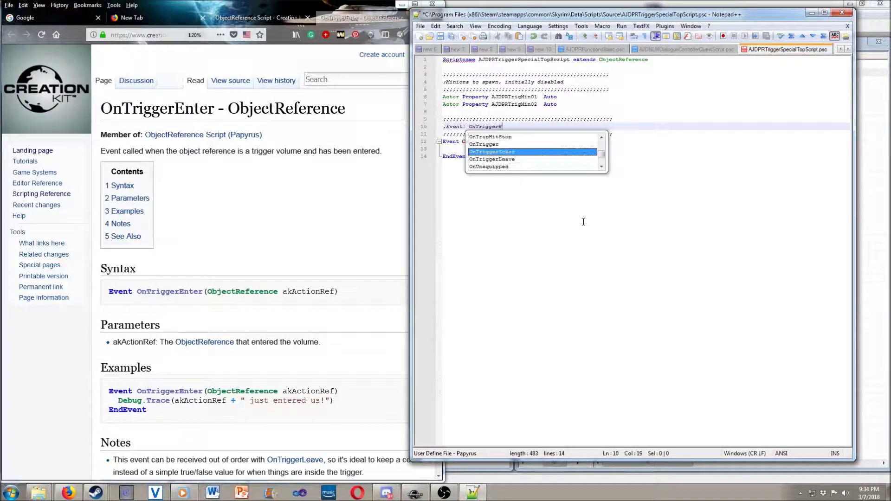
type("nter")
key("Return")
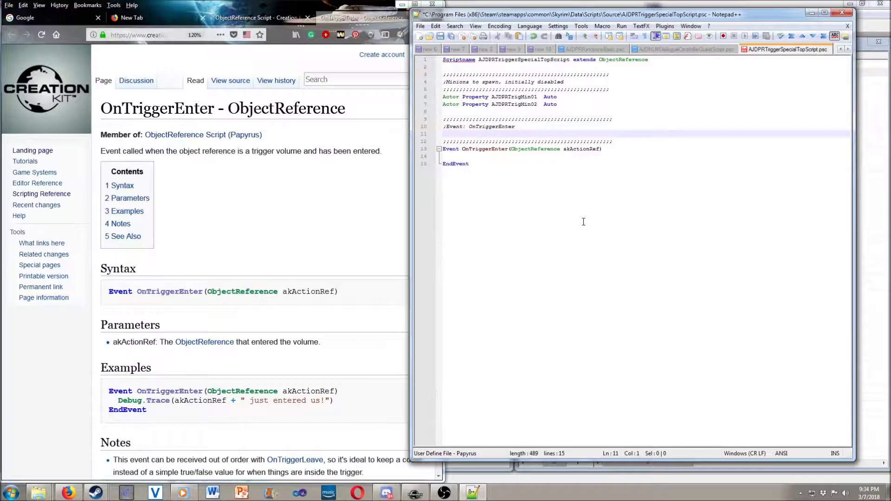
type(";Paramete")
type("rs:  ")
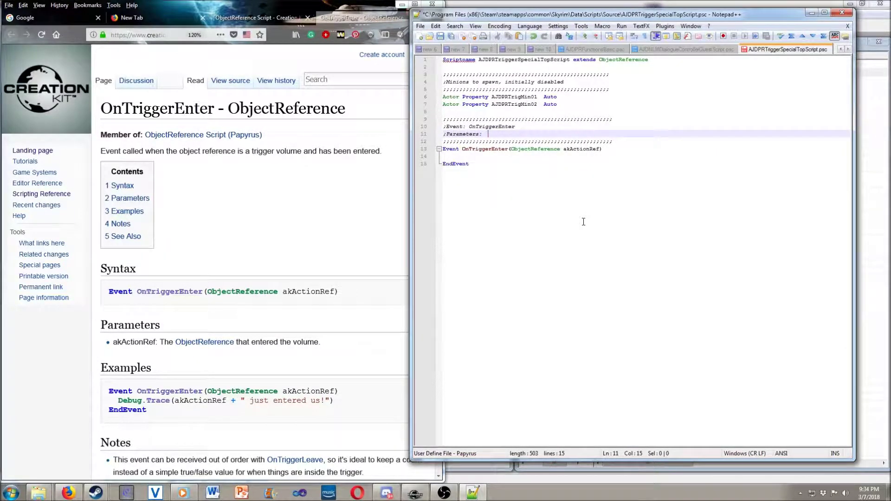
type("akA")
type("ctionRef - ")
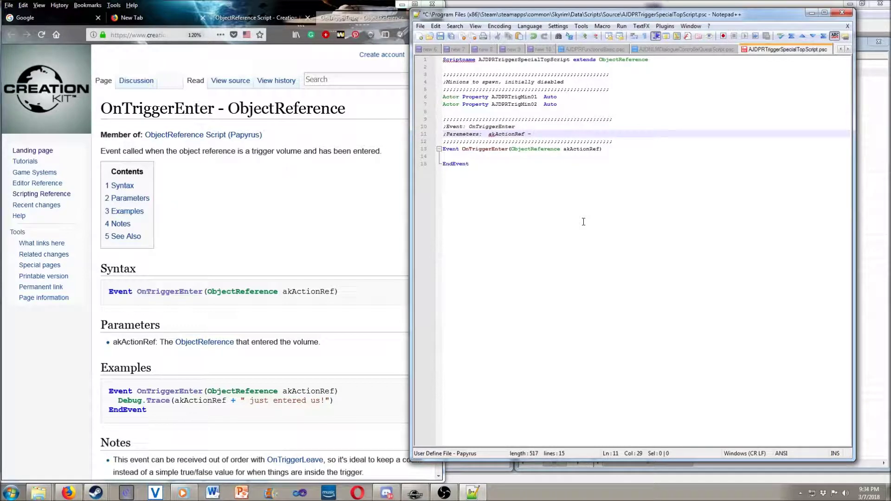
type("The obje")
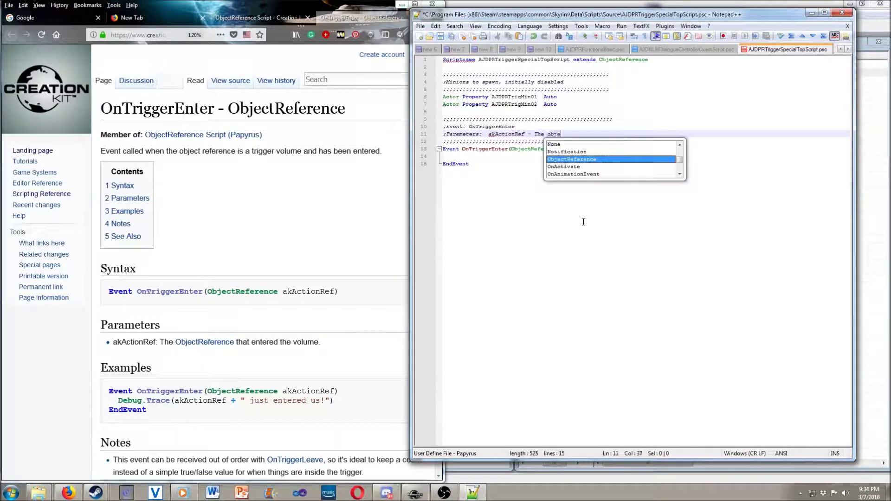
type("ct that entere")
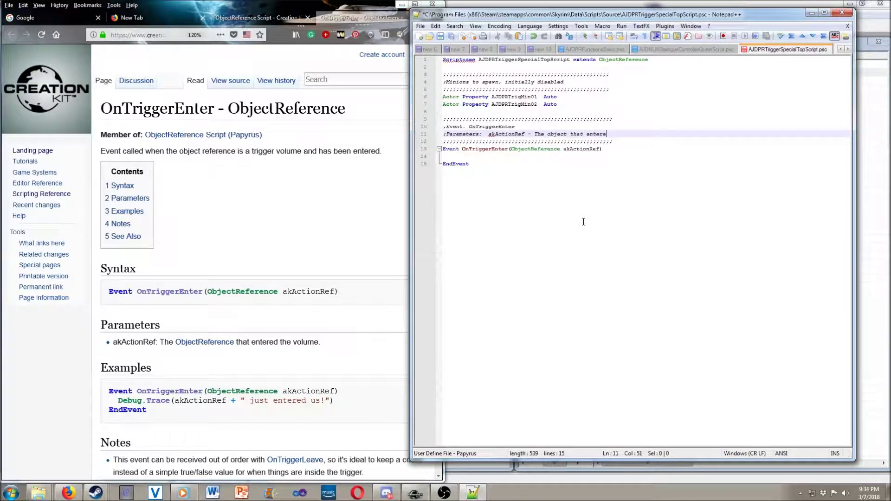
type("d the Trigger")
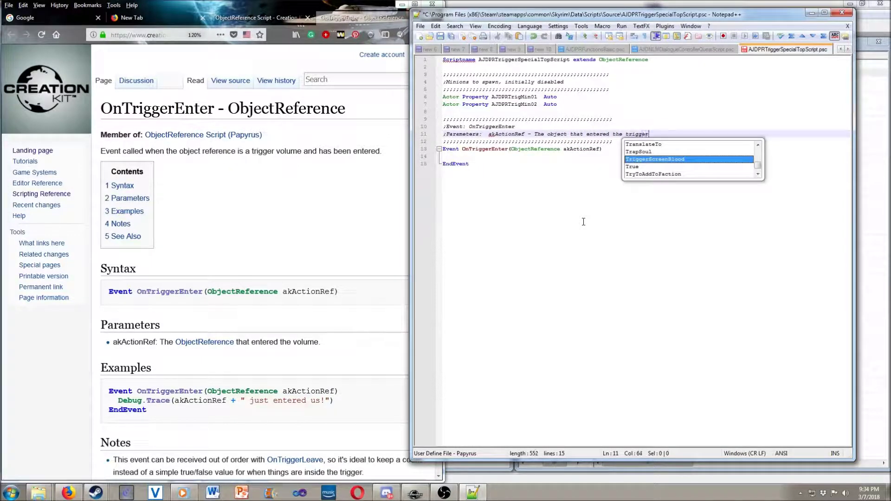
key("Return")
key("BackSpace")
key("BackSpace")
key("BackSpace")
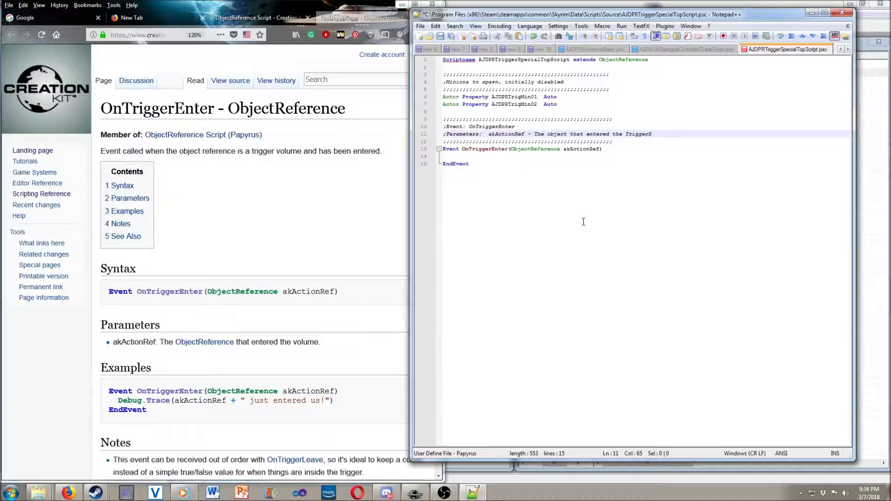
key("BackSpace")
key("Return")
type(";")
key("Return")
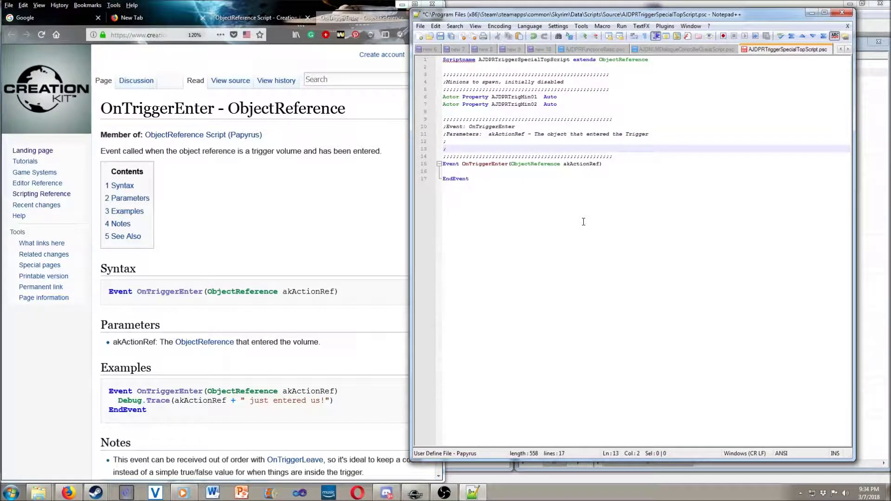
type("This ")
type("event will be use")
type("d to spawn t")
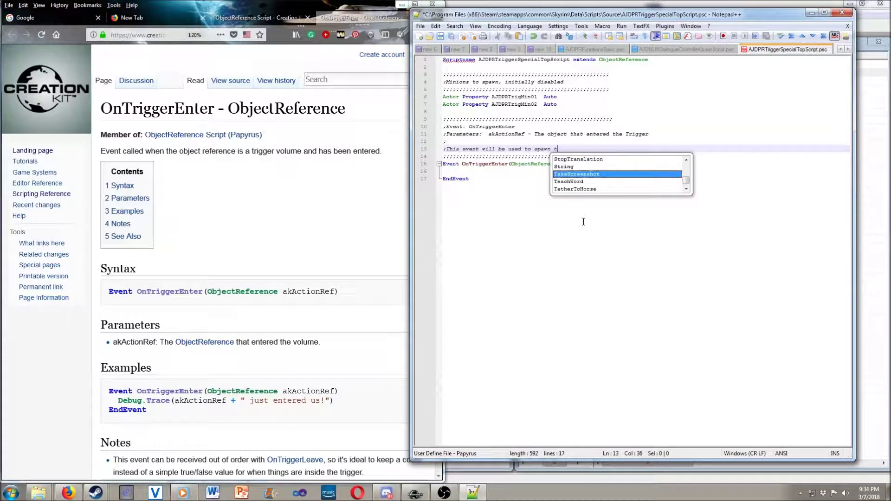
type("he two min")
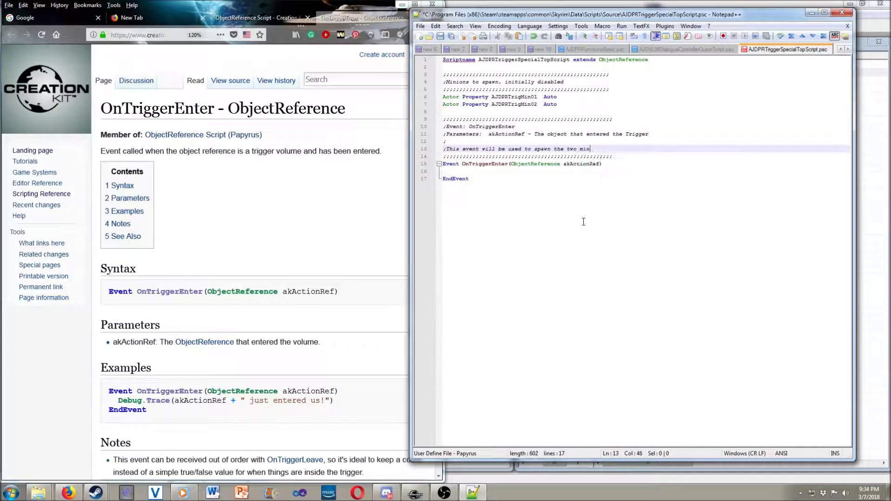
type("ions")
key("Down")
key("Down")
key("Down")
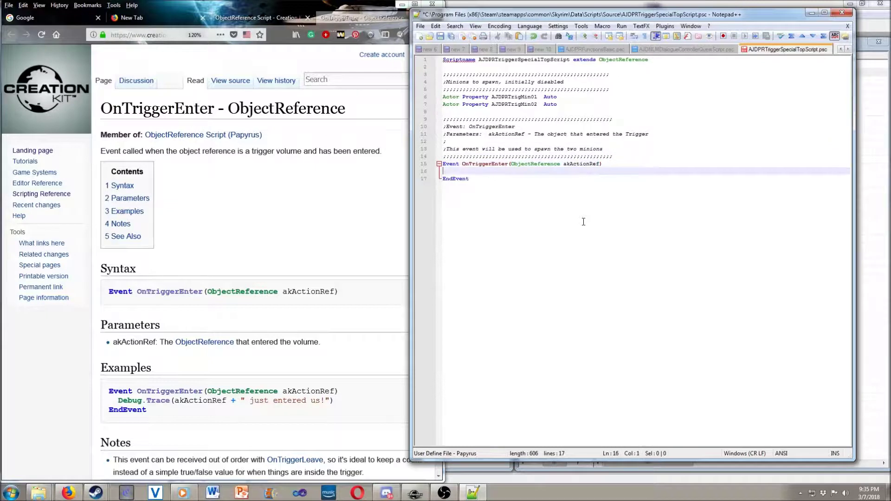
Step: Add blank lines inside the event and begin 'If (AJDPRTrigMin01', removing a mistyped Debug
key("Return")
key("Return")
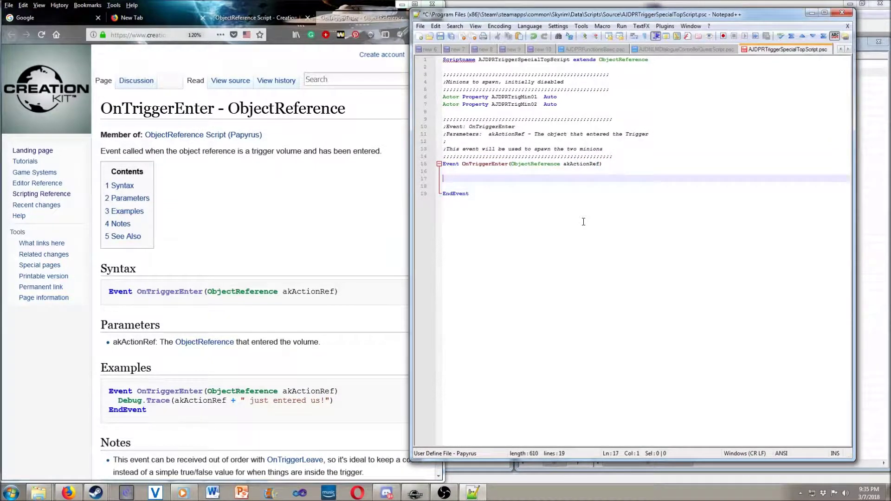
key("Up")
key("Up")
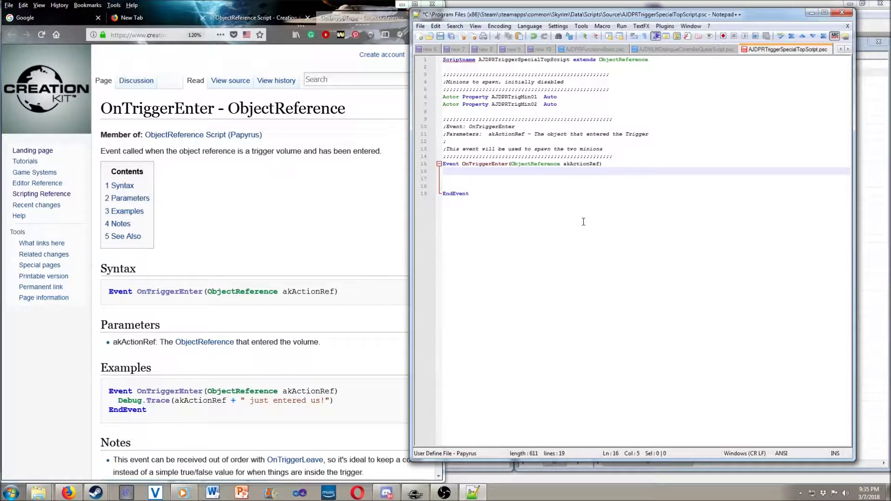
type("Debug")
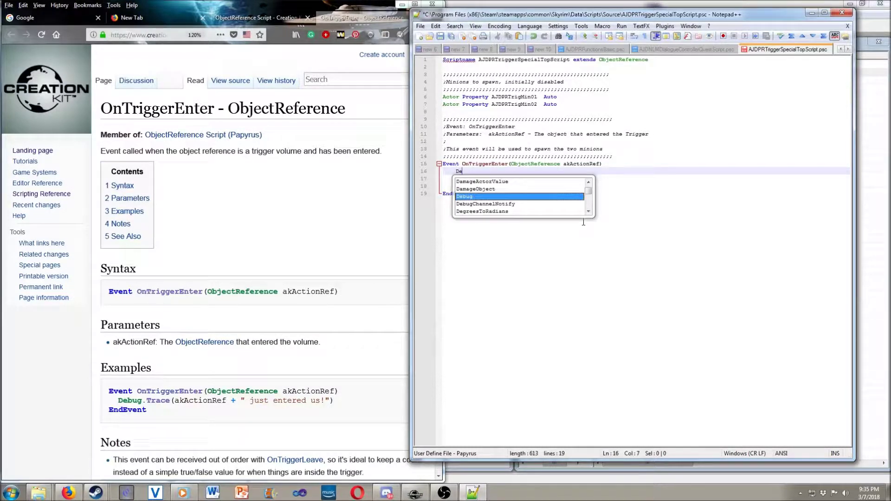
key("BackSpace")
key("BackSpace")
key("BackSpace")
key("BackSpace")
key("BackSpace")
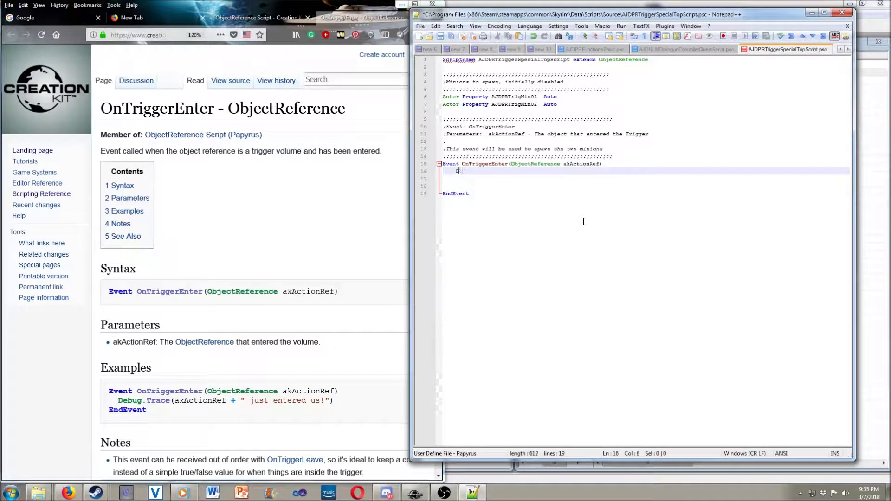
type("if")
key("BackSpace")
key("BackSpace")
key("BackSpace")
type("If (")
type("AJDPRTr")
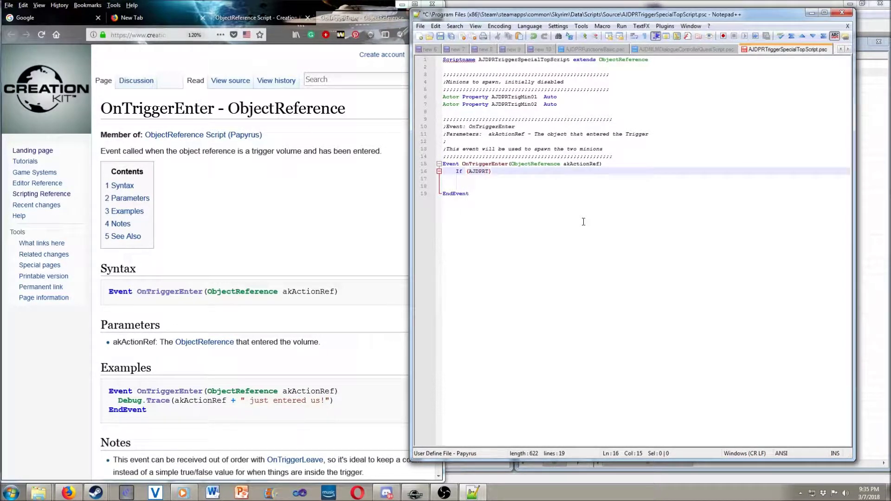
type("igMin")
type("01")
Step: Find IsEnabled on the ObjectReference wiki page, then snap Notepad++ beside it
left_click(265, 17)
scroll(279, 227, "up", 8)
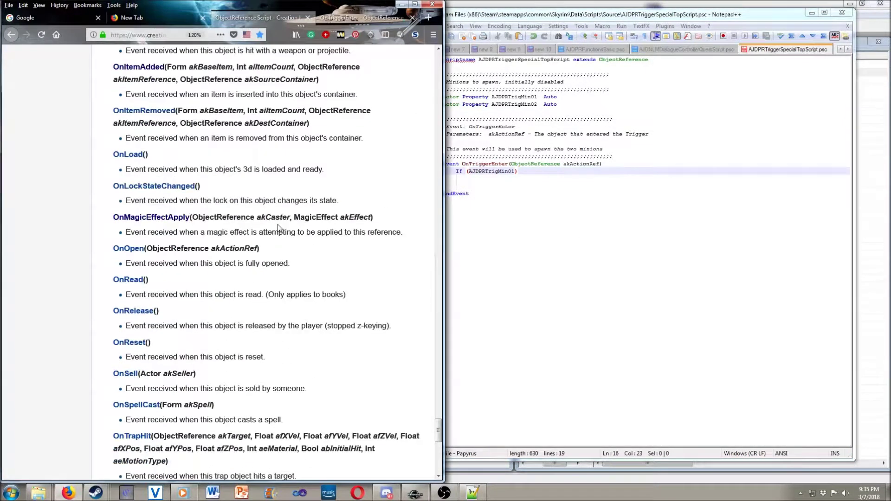
scroll(279, 227, "up", 10)
scroll(278, 227, "up", 10)
scroll(278, 227, "up", 10)
scroll(275, 230, "down", 10)
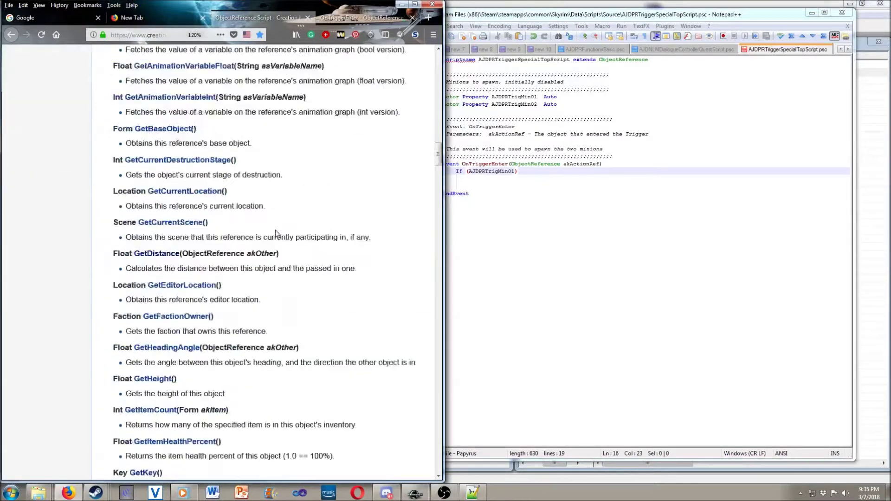
scroll(275, 230, "down", 10)
scroll(278, 210, "down", 8)
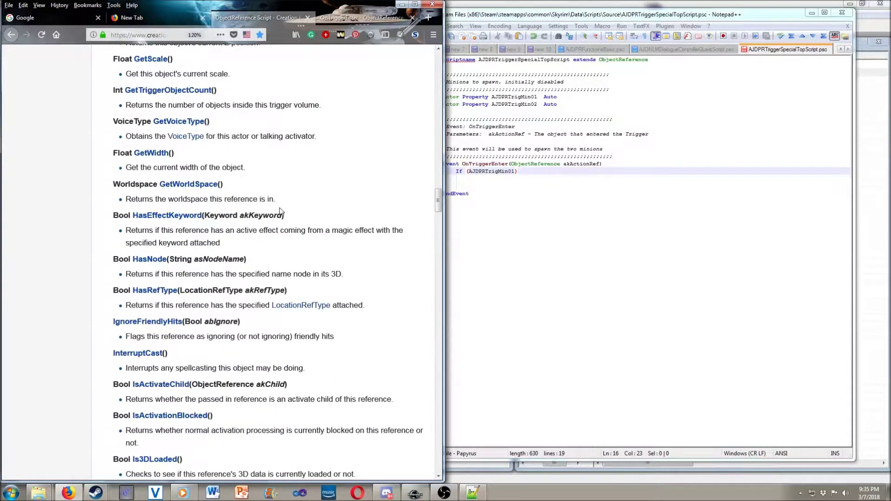
scroll(280, 212, "up", 6)
scroll(279, 211, "up", 1)
scroll(279, 212, "up", 3)
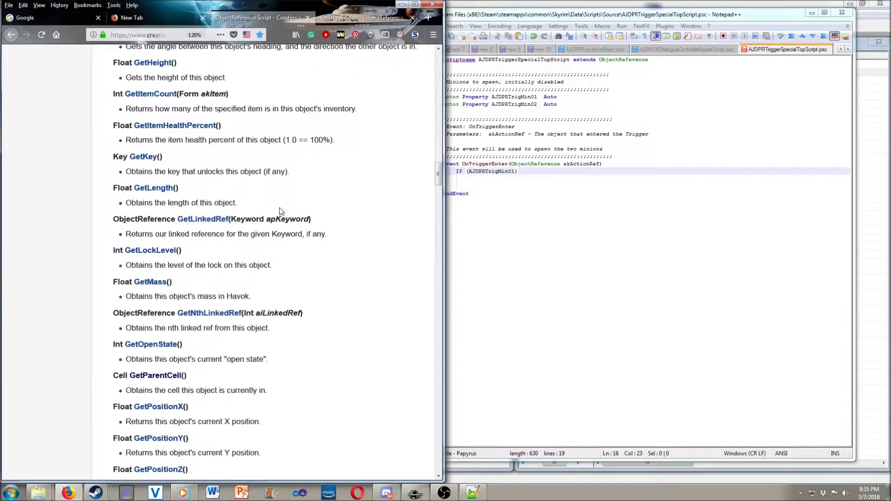
key("ctrl+f")
type("enable")
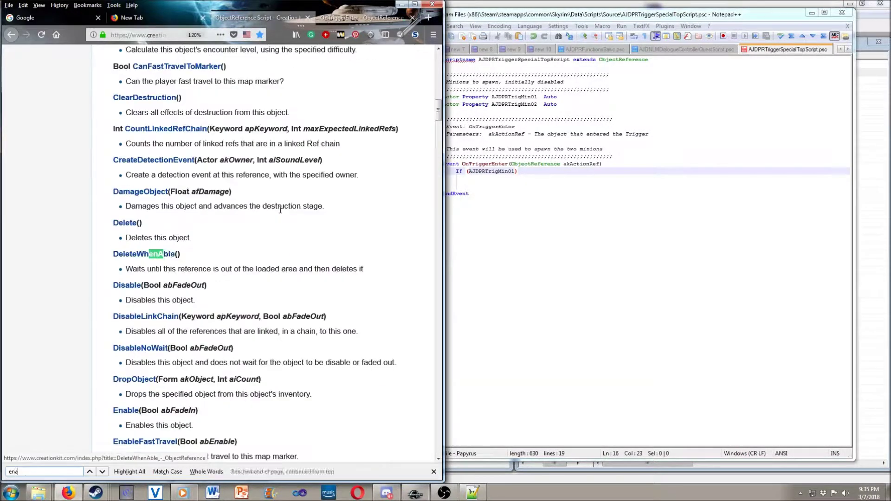
key("Return")
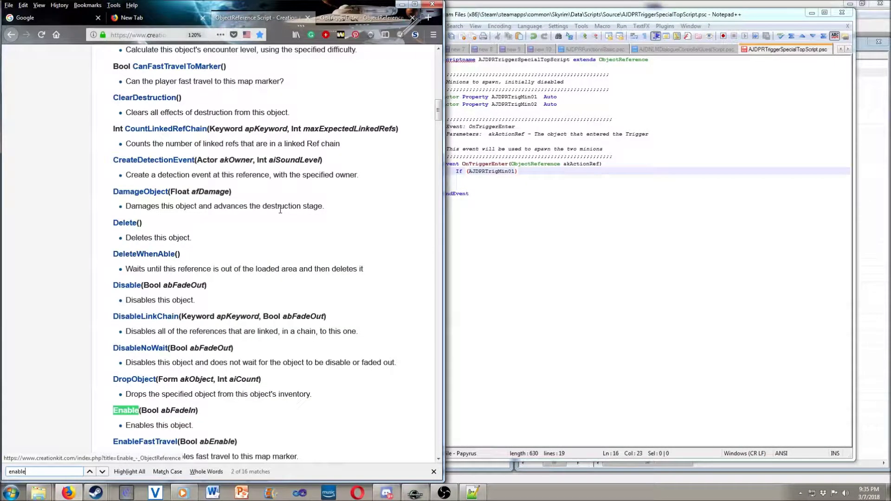
key("Return")
key("Return")
key("Return")
key("Return")
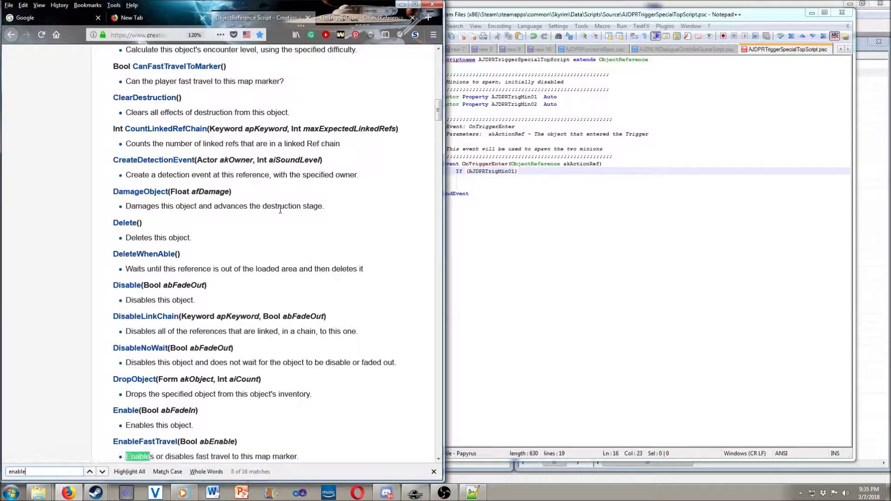
key("Return")
key("Return")
key("Return")
key("Return")
key("Return")
key("Return")
key("Return")
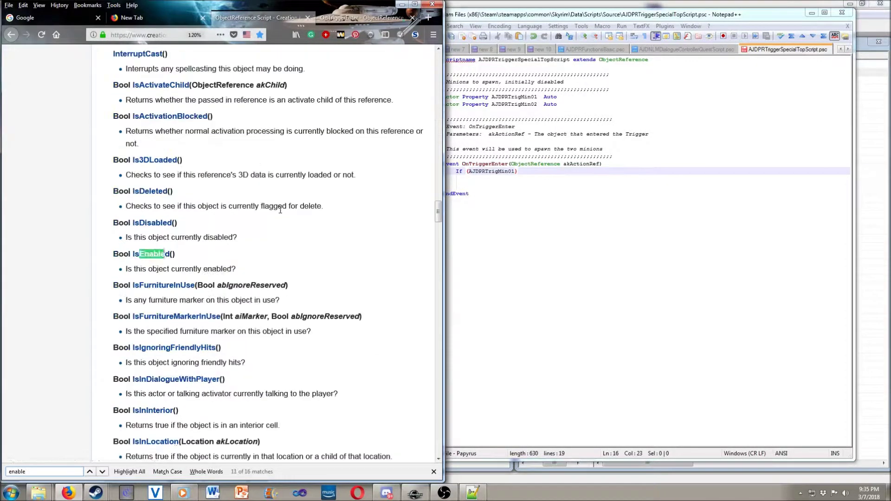
key("Return")
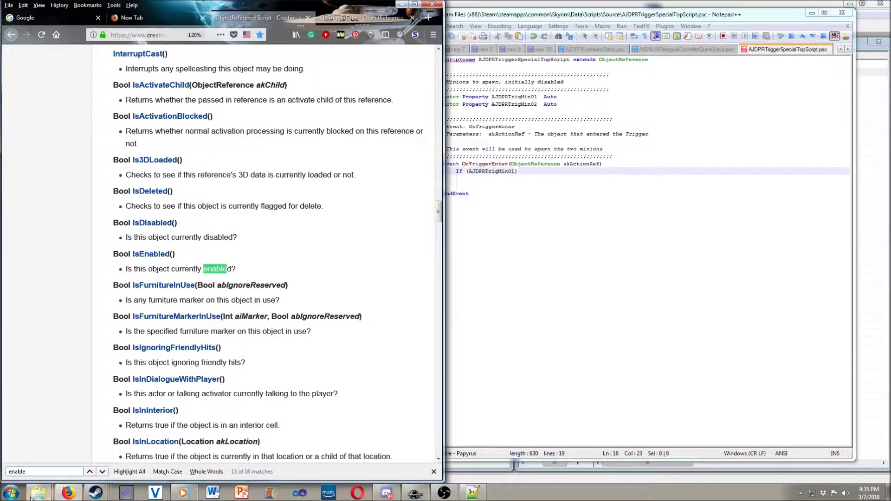
left_click(433, 472)
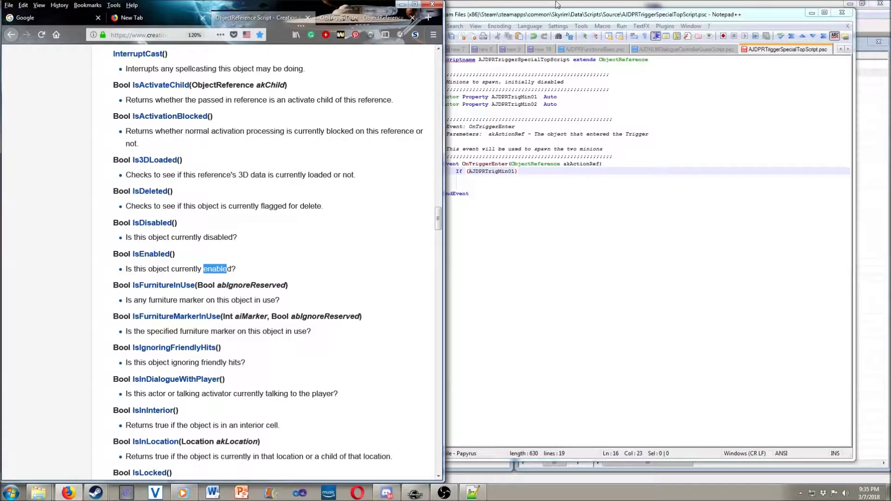
left_click_drag(560, 14, 884, 91)
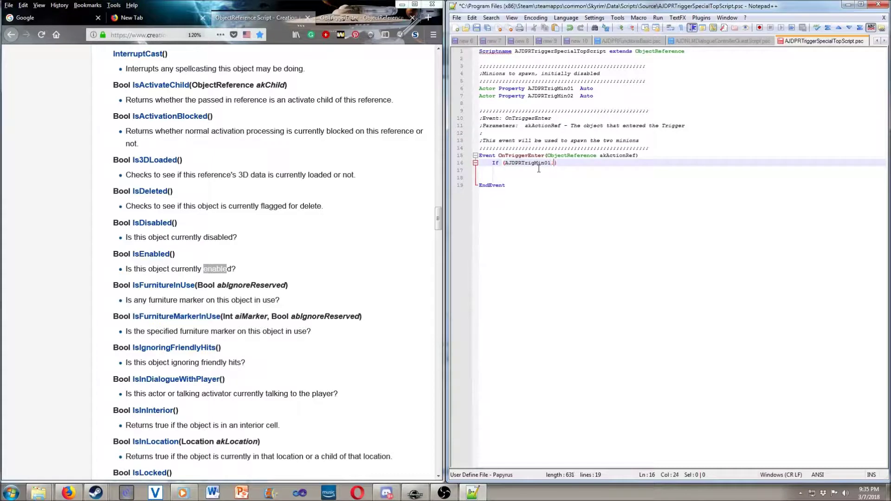
type("IsEnabkl")
Step: Correct the IsEnabled call in the AJDPRTrigMin01 If condition
key("BackSpace")
key("BackSpace")
key("Delete")
type("led()")
type(")")
key("Left")
type("|| ")
type("AJDPR")
type("TrigMin0")
type("2.Is")
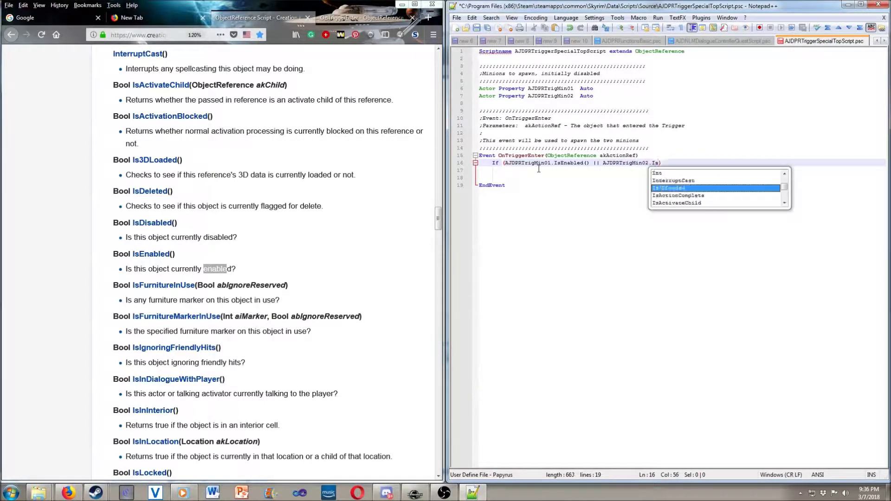
type("Enabled()")
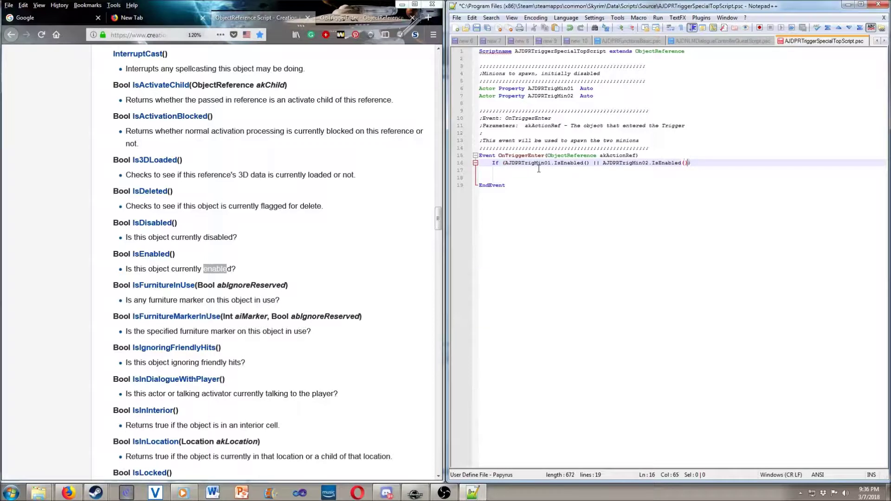
left_click(503, 163)
type("(!")
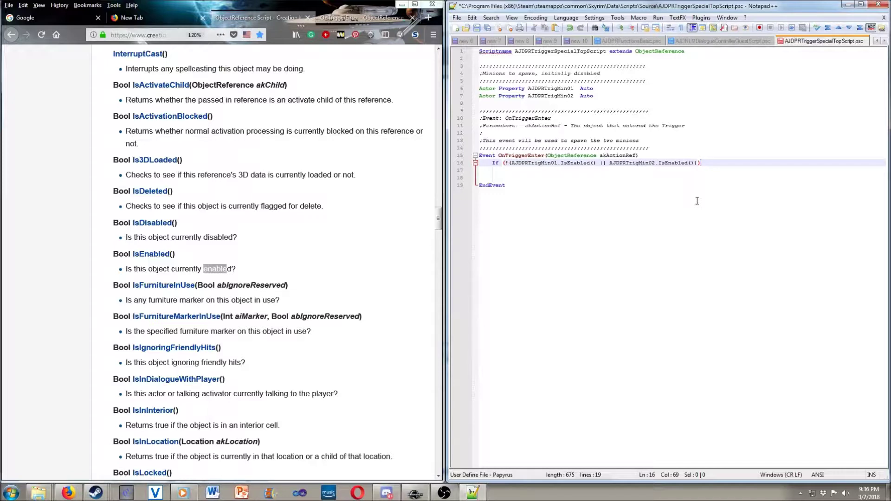
Step: Add EndIf, a 'Look behind you!' message box, and Enable(True) for both minions
left_click(530, 175)
key("Tab")
type("En")
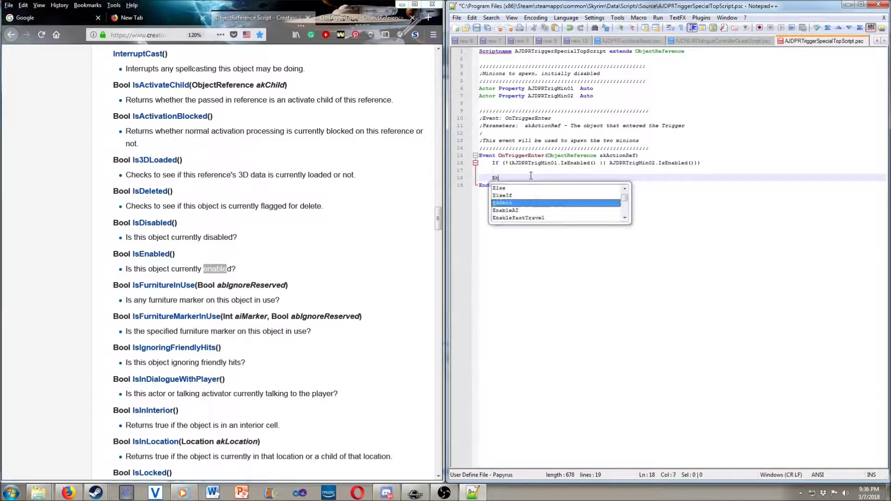
type("dIf")
key("Up")
key("Tab")
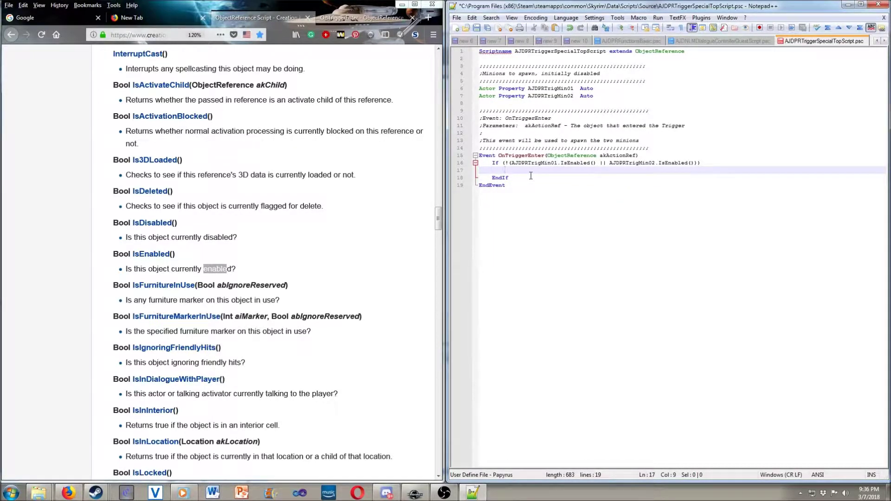
type("Debug.Mess")
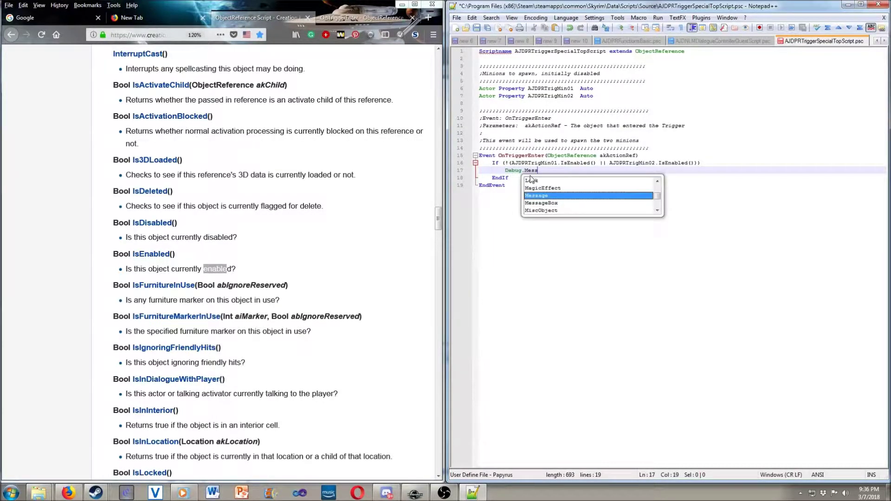
type("ageBox(\"")
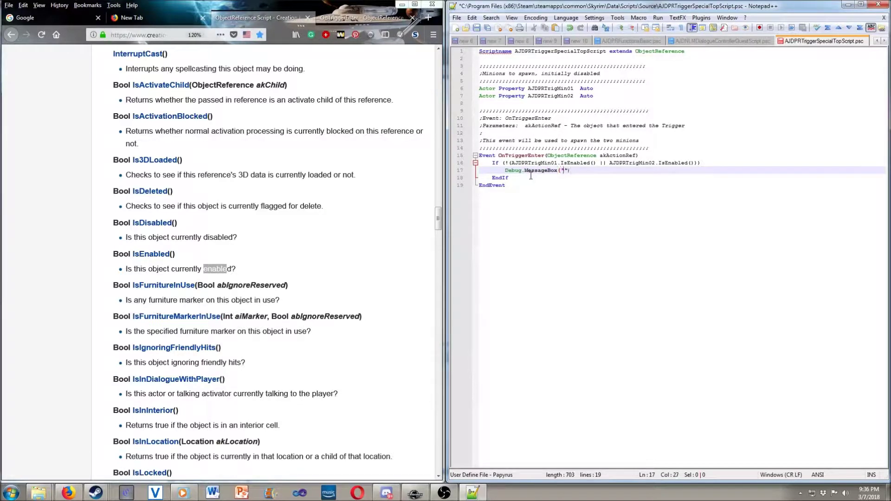
type("Loo")
type("k behind you")
type("!")
key("Return")
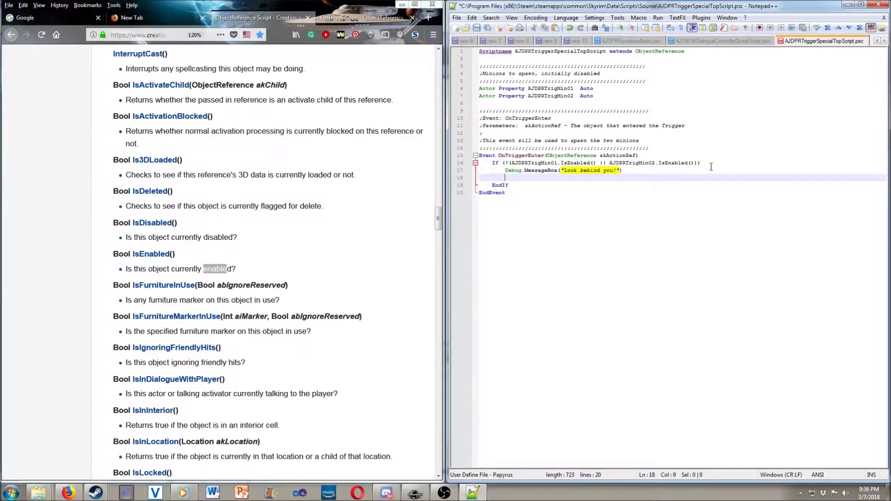
type("AJDPRT")
type("rigMin01.")
type("Enable(")
type("true)")
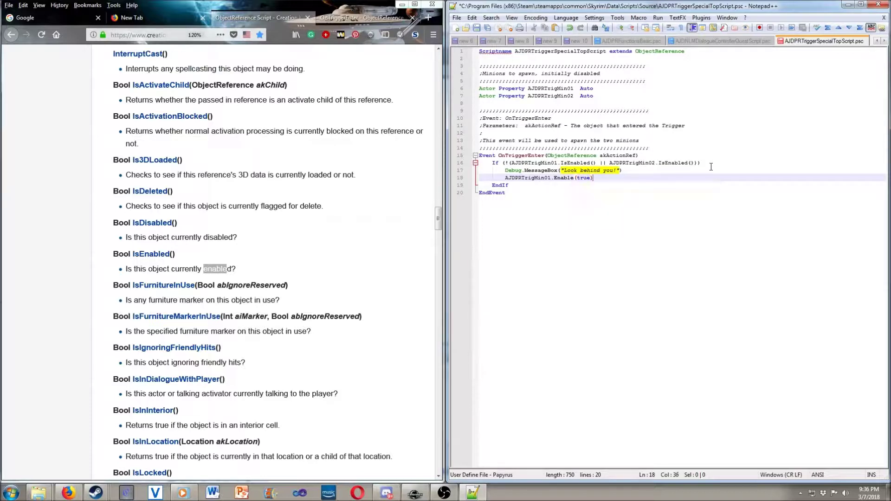
type("T")
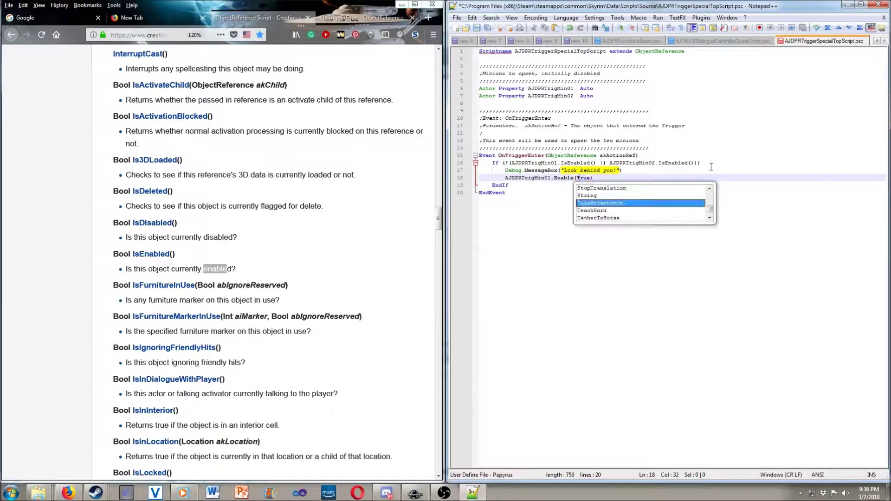
key("Delete")
key("Return")
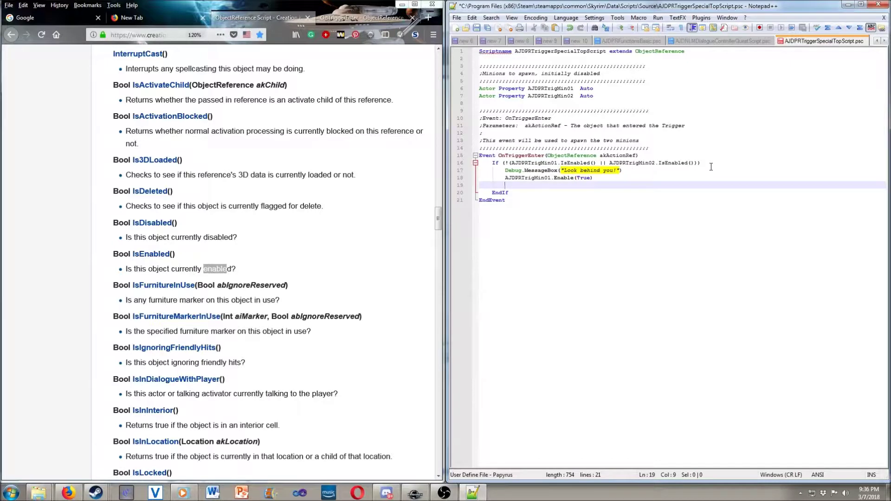
type("AJDPRTrigMi")
type("n02.E")
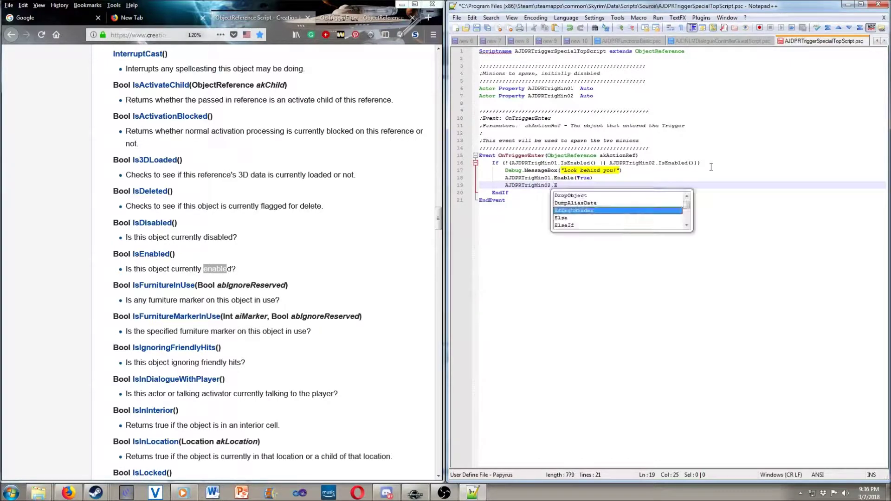
type("nable(True")
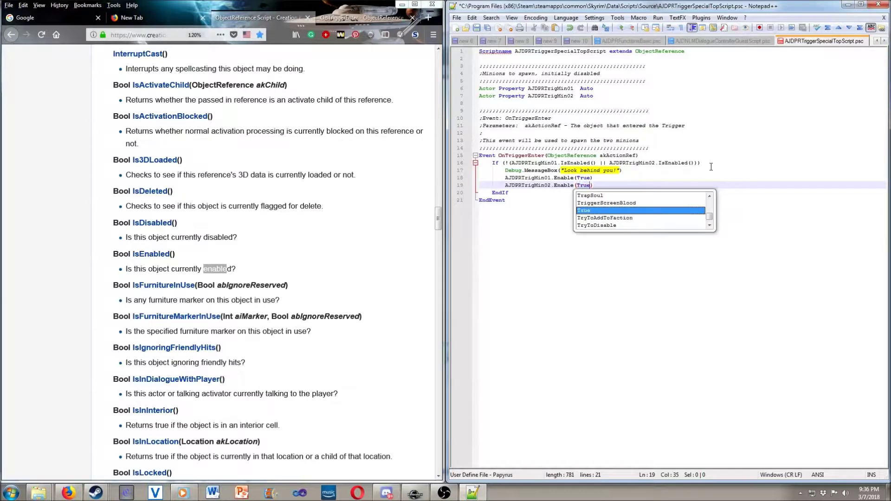
type(")")
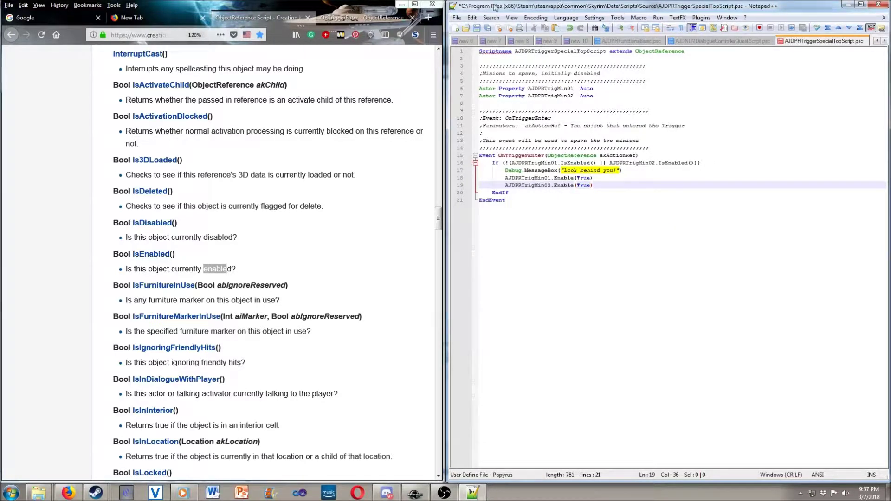
Step: Save, add an Else branch with Debug.MessageBox("Really?"), and save again
left_click(476, 29)
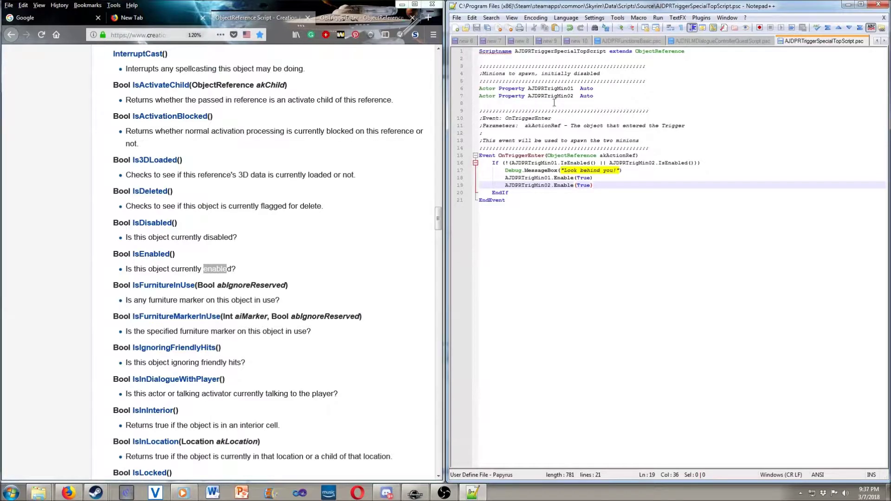
key("Return")
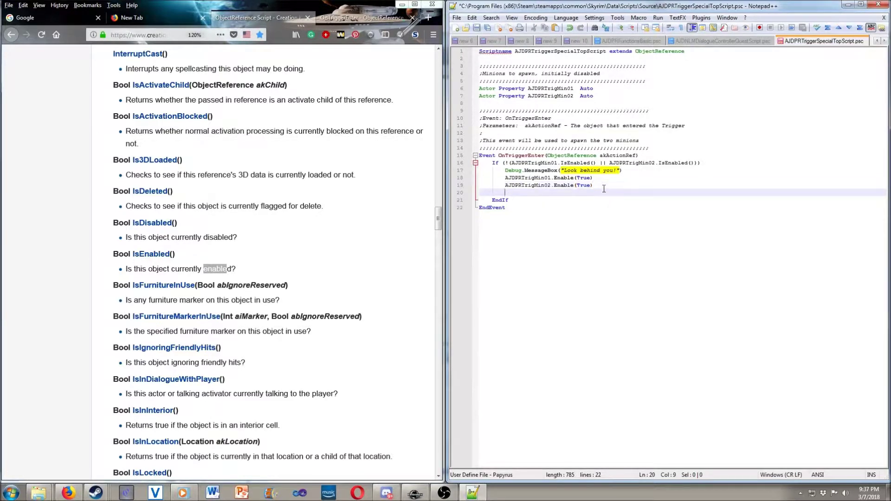
type("Else")
key("Return")
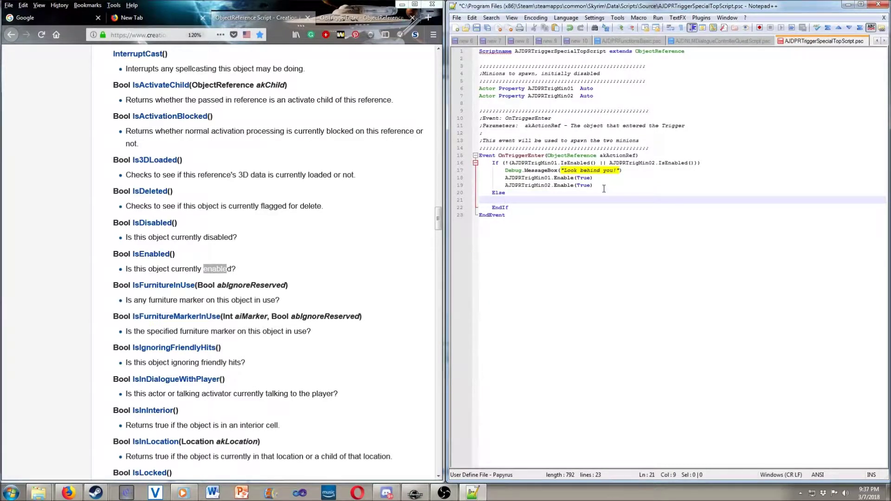
type("Debug.")
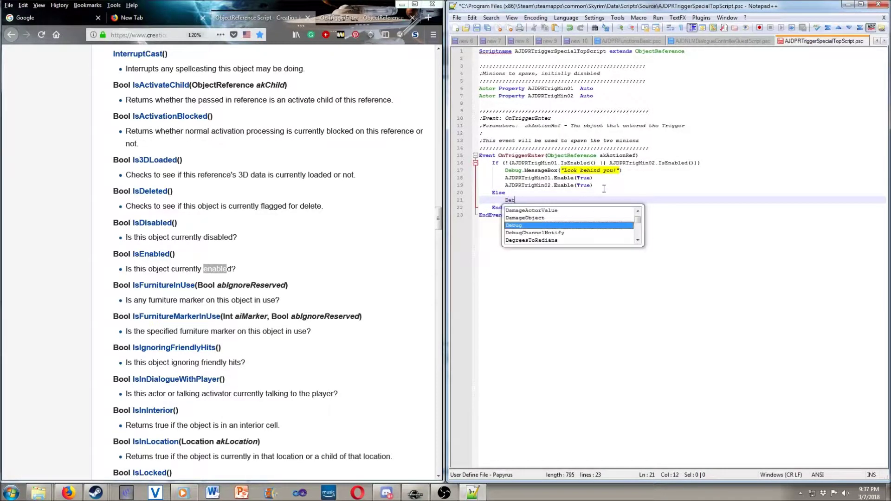
type("Message")
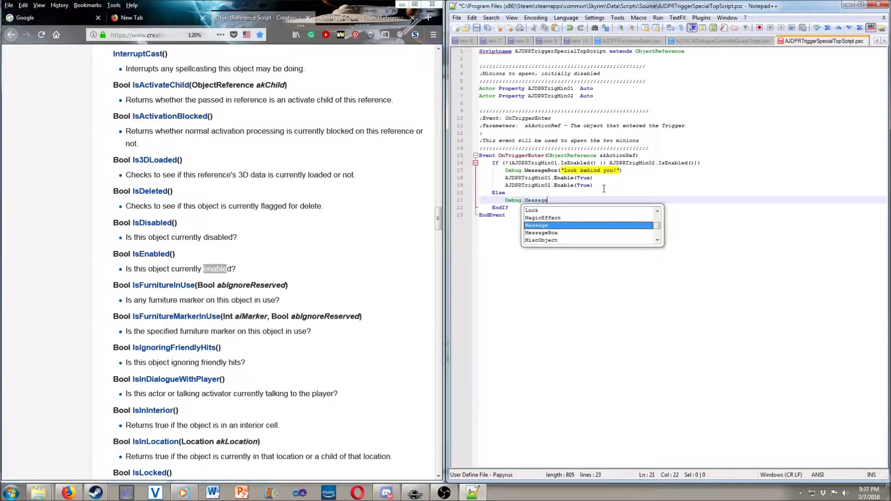
type("Box(\"")
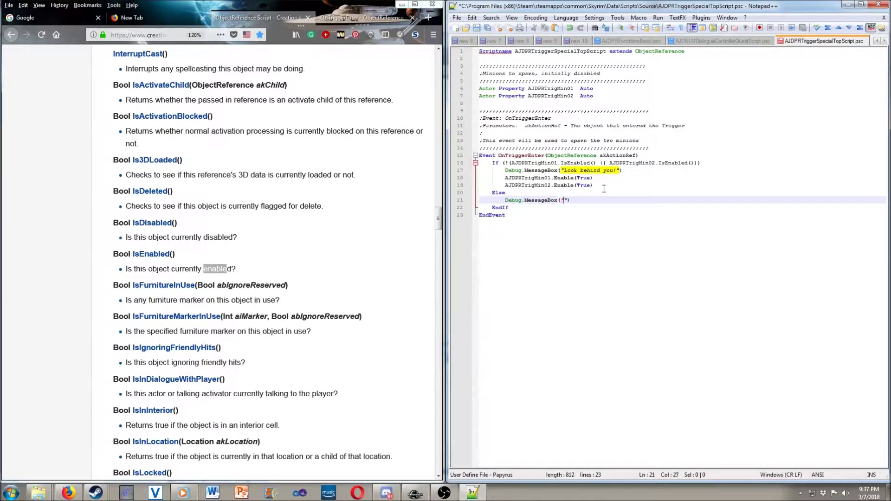
type("Really?")
left_click(476, 29)
Step: Open the trigger volume's script source in Creation Kit and save it to compile
left_click(415, 493)
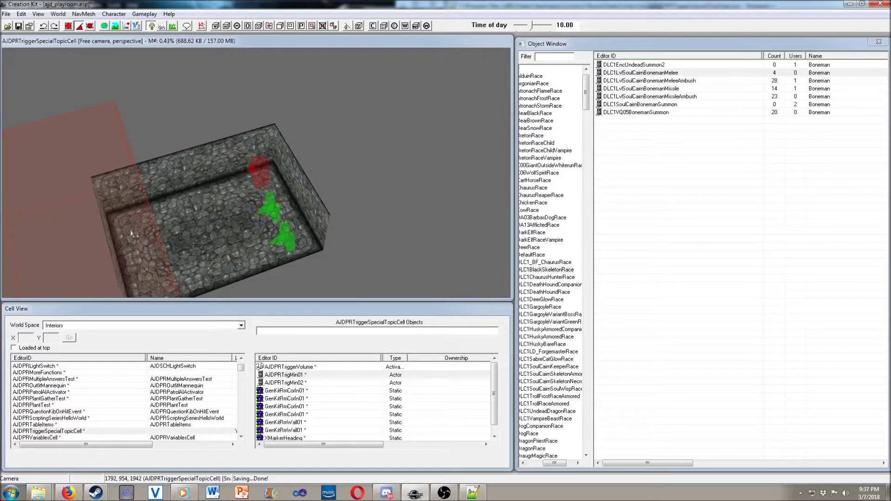
double_click(90, 225)
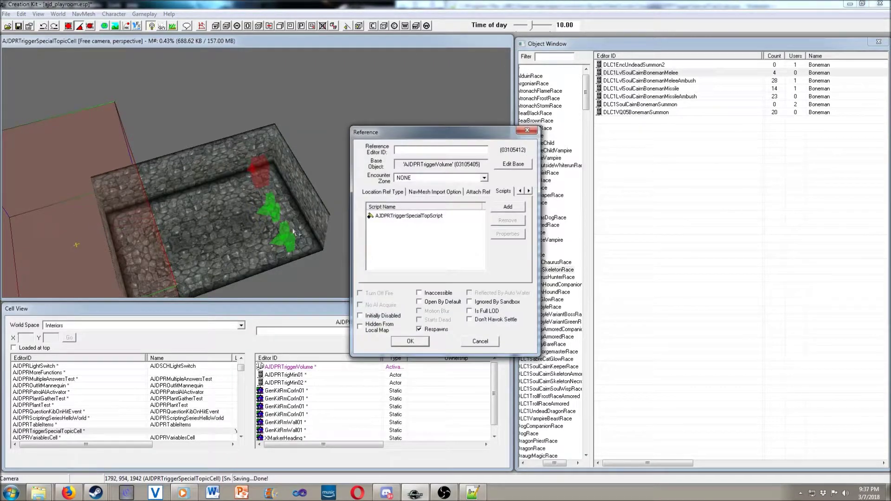
right_click(420, 220)
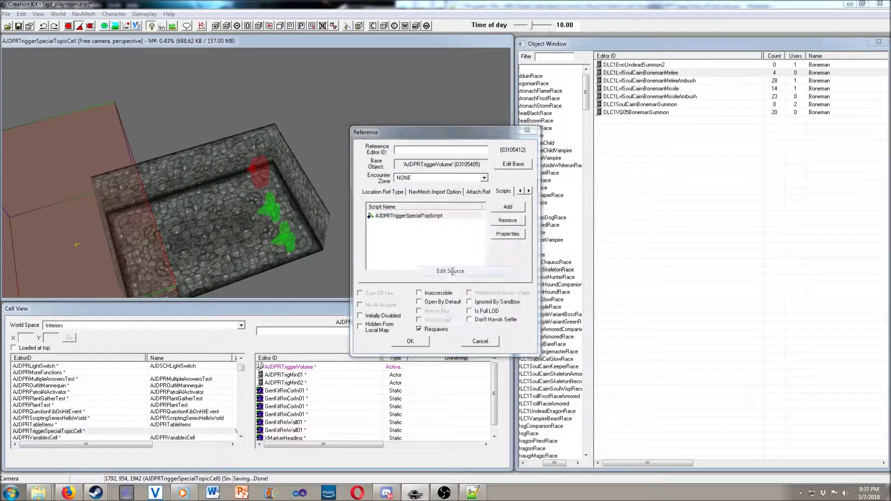
left_click(451, 271)
left_click(150, 103)
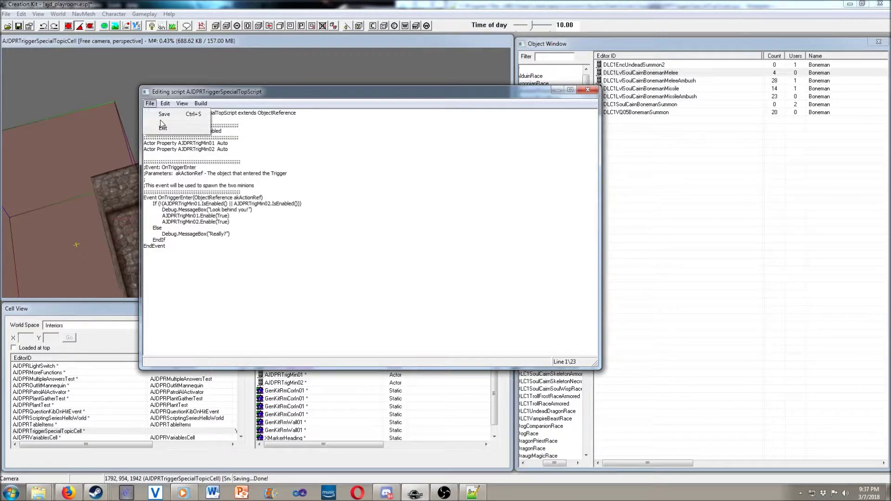
left_click(164, 119)
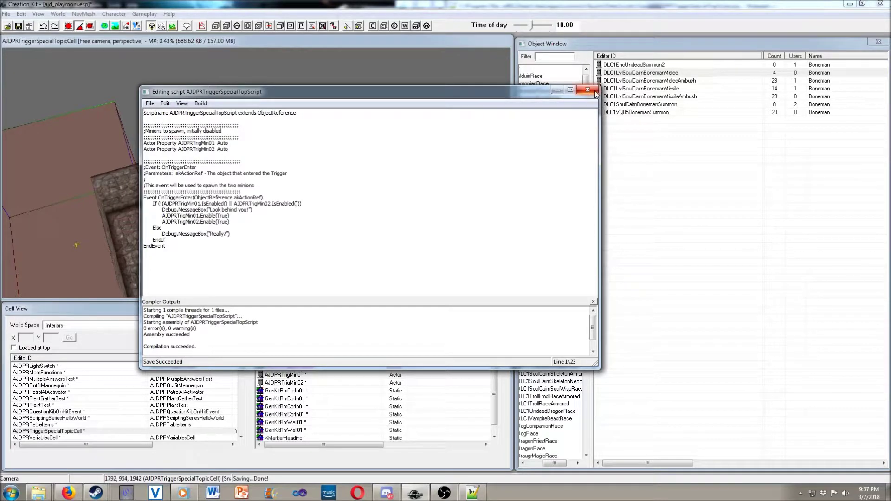
Step: Close the script editor and reference properties, then rotate the view into the room
left_click(588, 90)
left_click(410, 342)
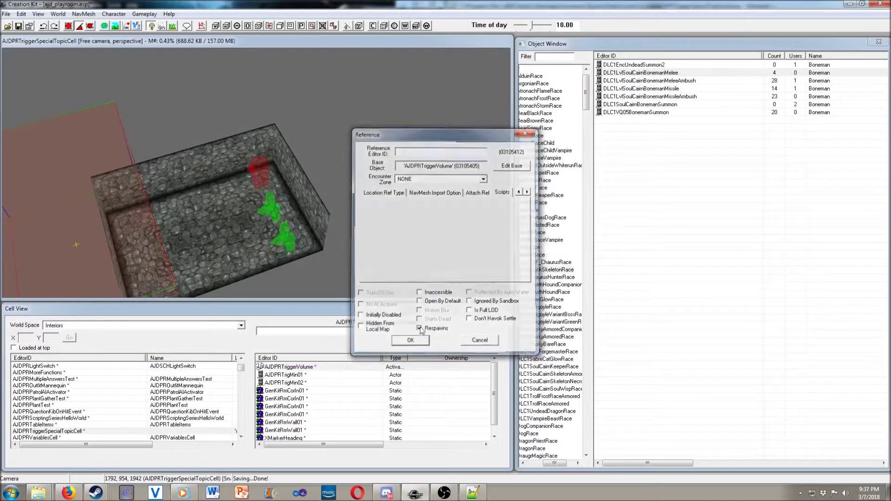
middle_click_drag(395, 223, 295, 223, "shift")
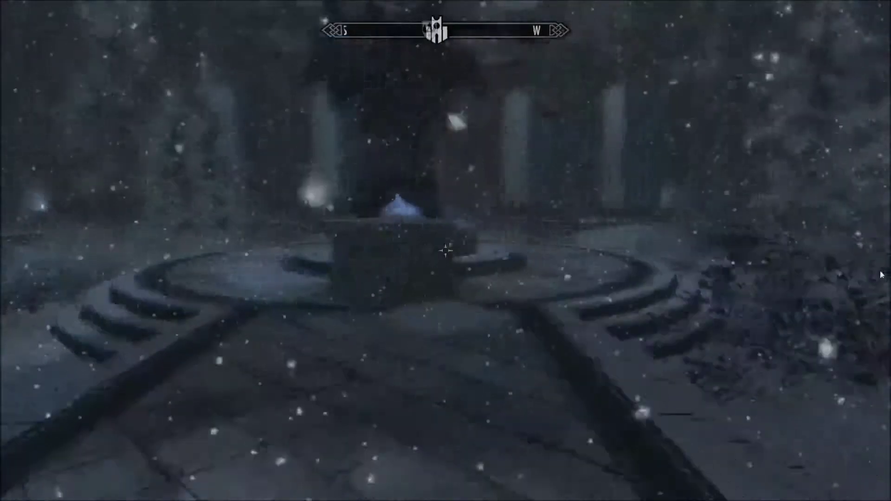
Step: Open the console and enter coc AJDPRTriggerSpecialTopicCell, fixing a typo in the cell name
key("grave")
type("co")
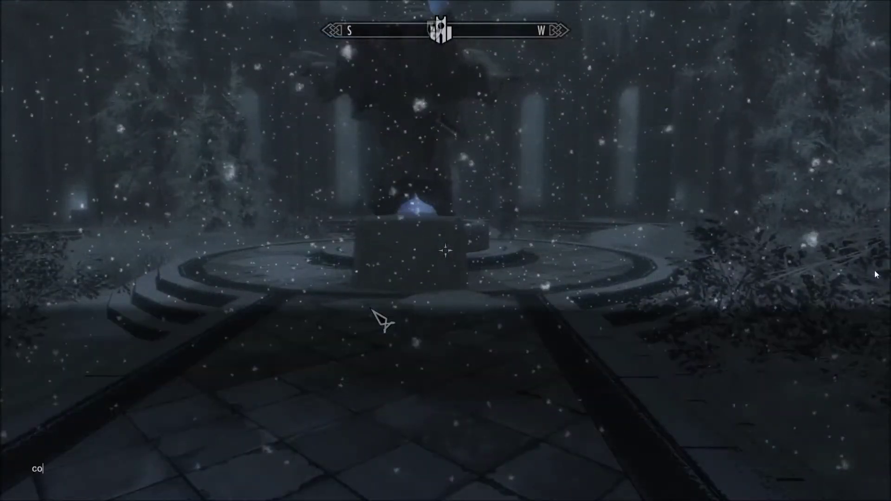
type("c AJDPRT")
type("riggerSpecial")
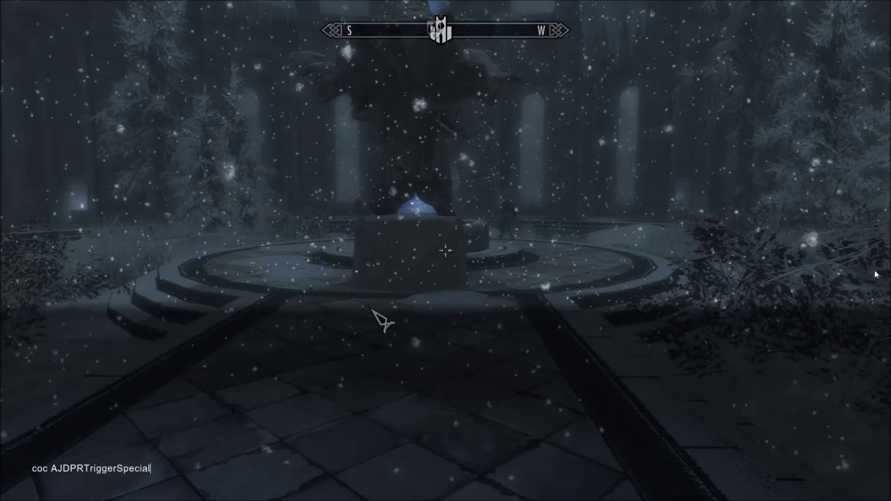
type("Ce")
key("BackSpace")
type("Topic")
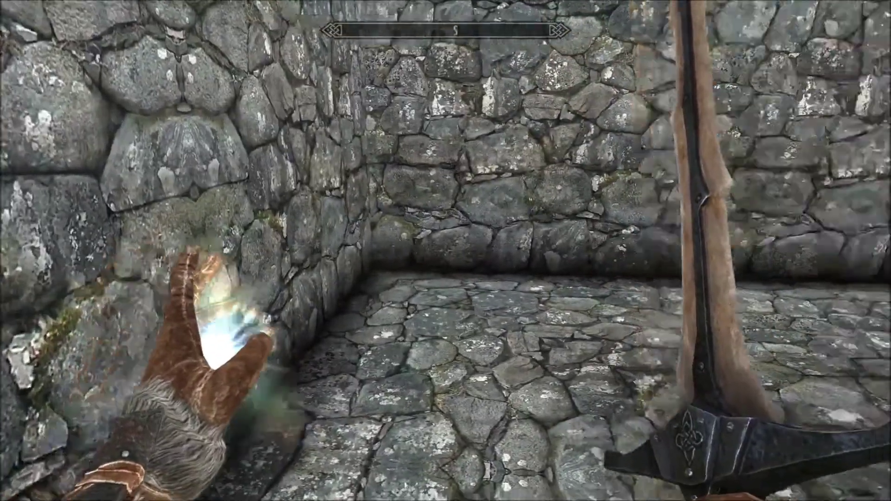
Step: Walk into the trigger, fight the two Boneman skeletons, and dismiss the 'Really?' message
key("w")
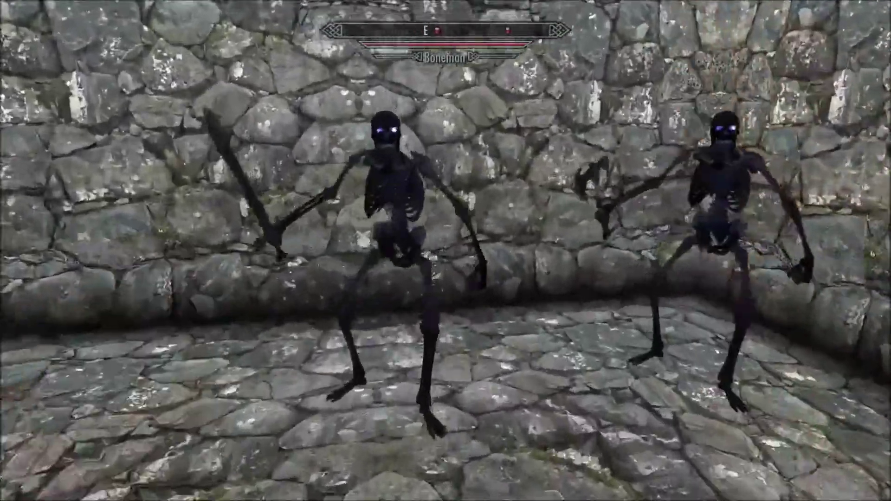
right_click(445, 248)
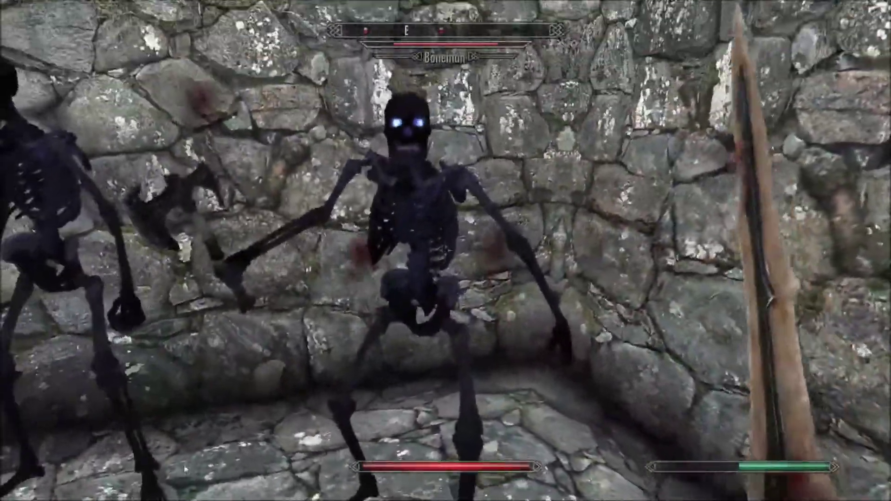
left_click(445, 250)
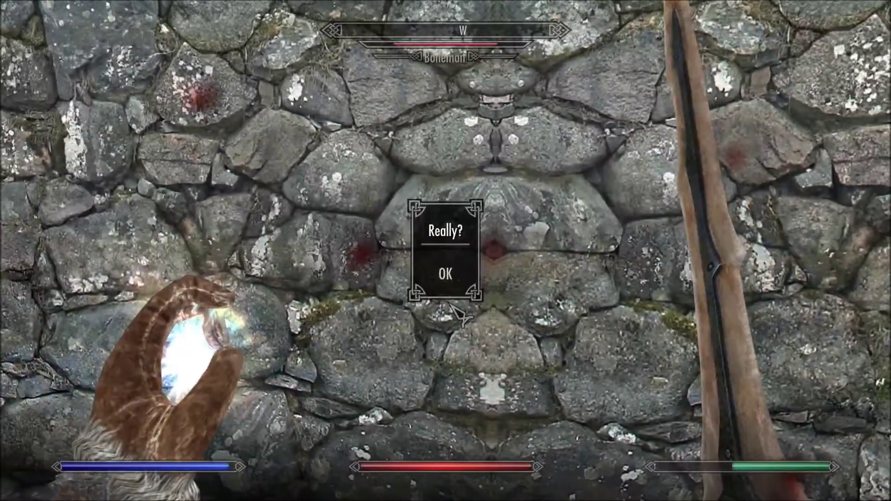
left_click(466, 276)
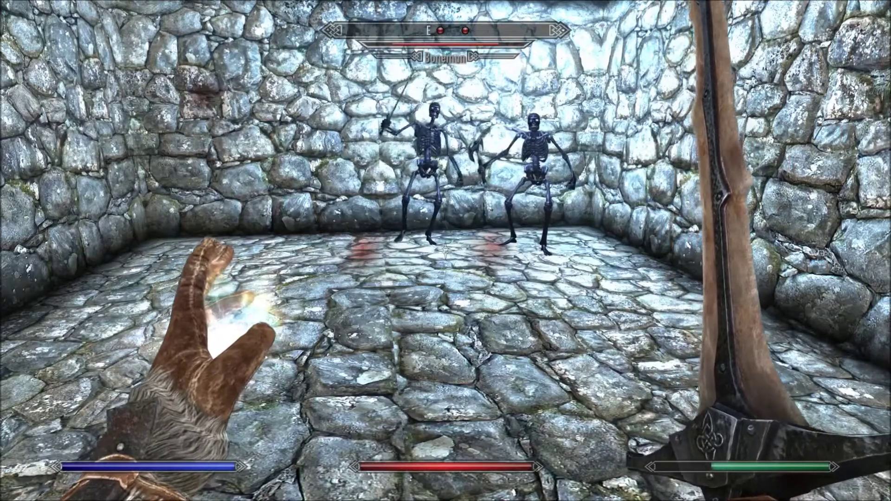
key("w")
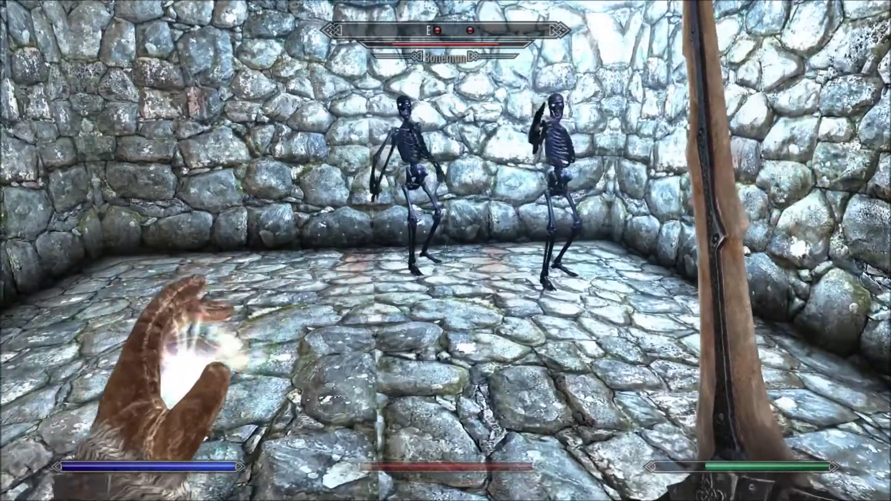